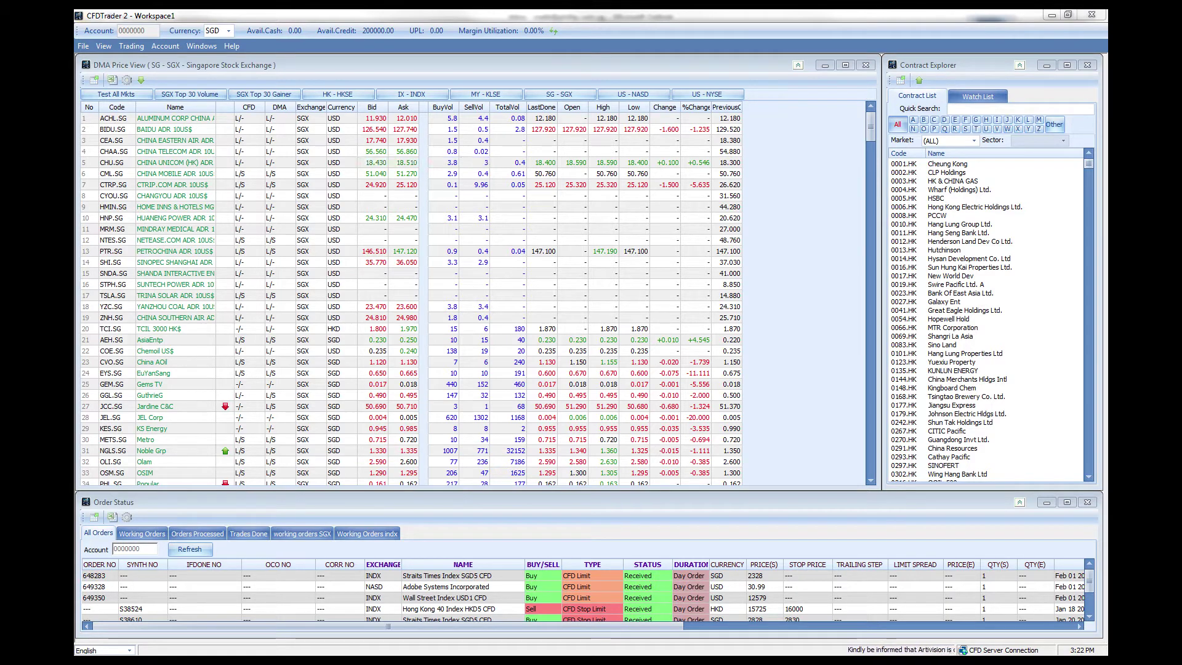
- Revert Workspace1 to the Advanced Workspace layout
{"action": "left_click_drag", "start_coordinate": [478, 64], "coordinate": [476, 65]}
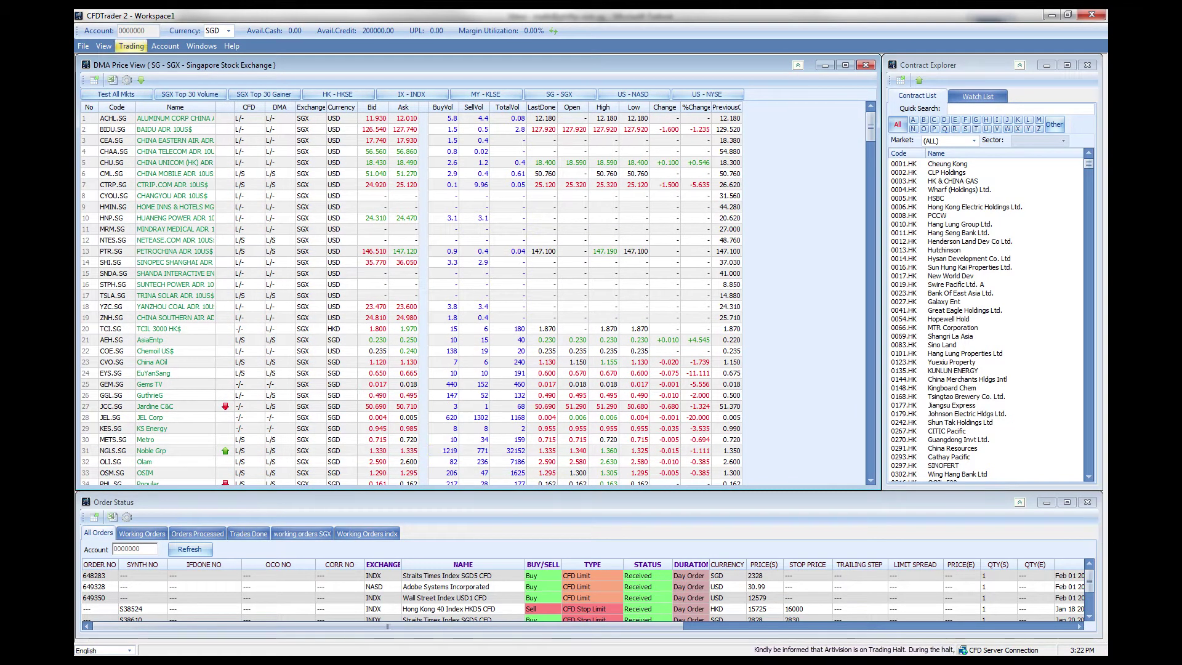
{"action": "left_click", "coordinate": [104, 46]}
{"action": "mouse_move", "coordinate": [148, 62]}
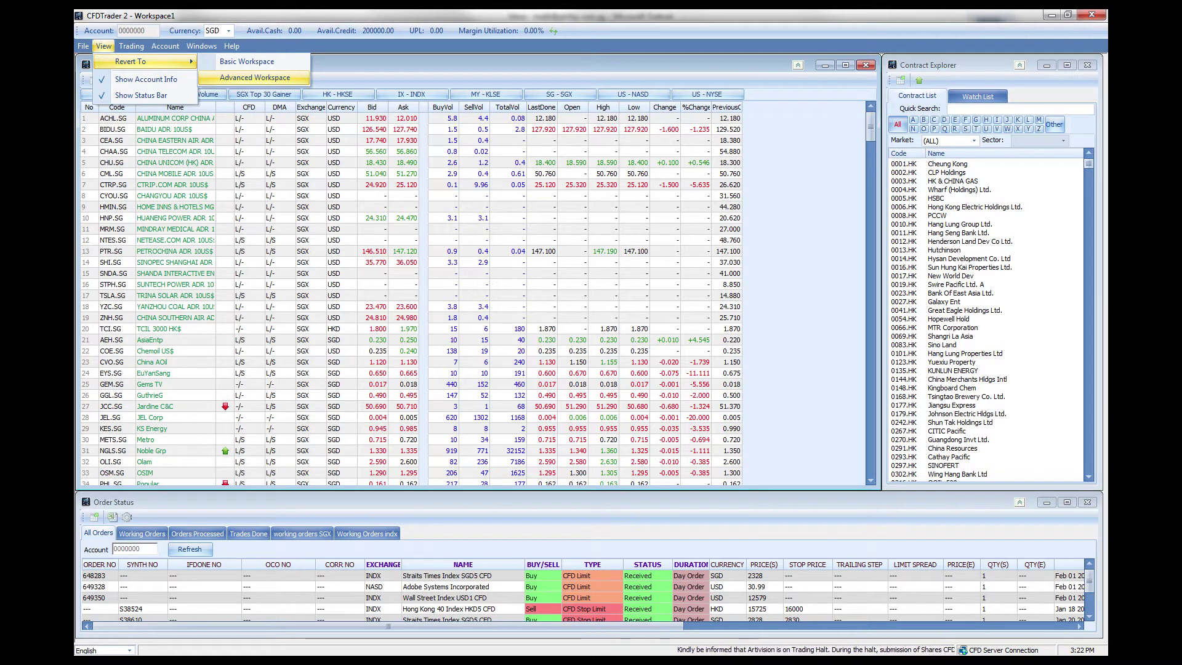
{"action": "left_click", "coordinate": [255, 77]}
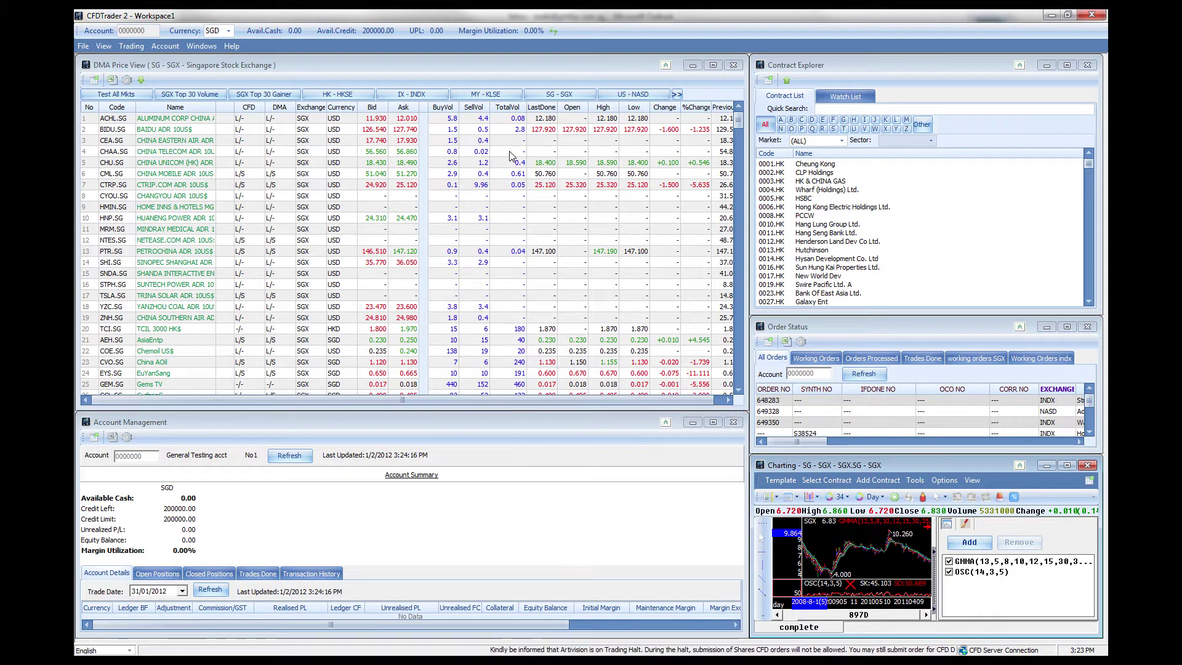
- Show the Market Depth and trade from chart workspace windows on this screen, then close Market Depth
{"action": "left_click_drag", "start_coordinate": [1107, 308], "coordinate": [570, 11]}
{"action": "double_click", "coordinate": [571, 14]}
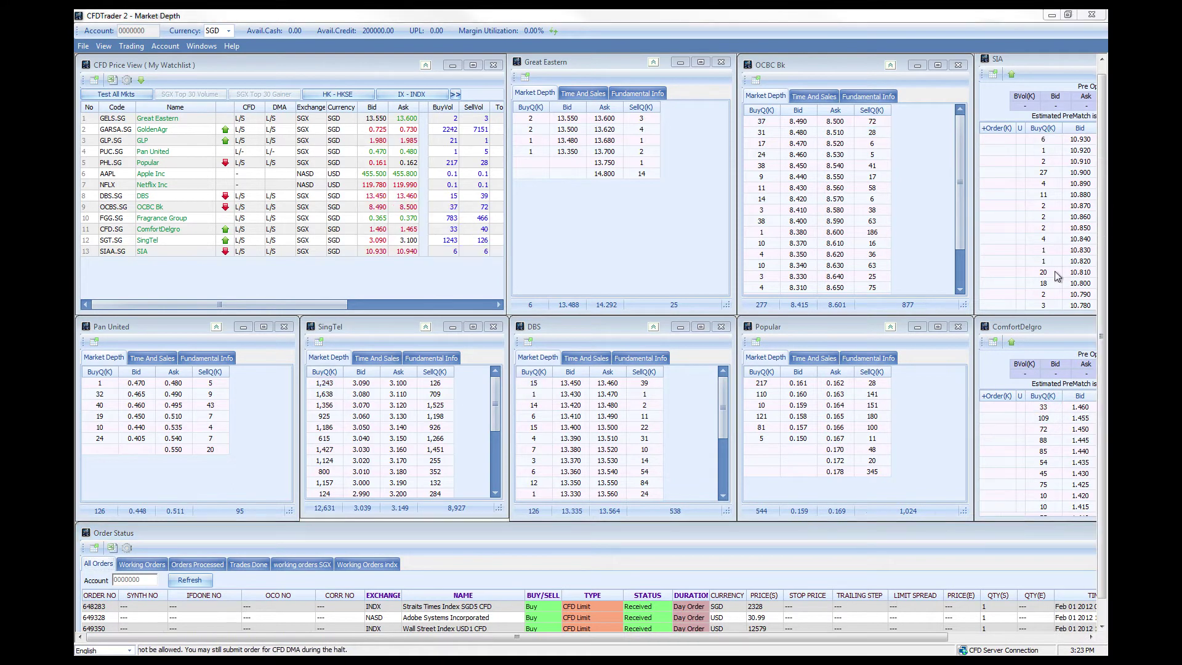
{"action": "left_click_drag", "start_coordinate": [1053, 273], "coordinate": [389, 52]}
{"action": "left_click", "coordinate": [610, 79]}
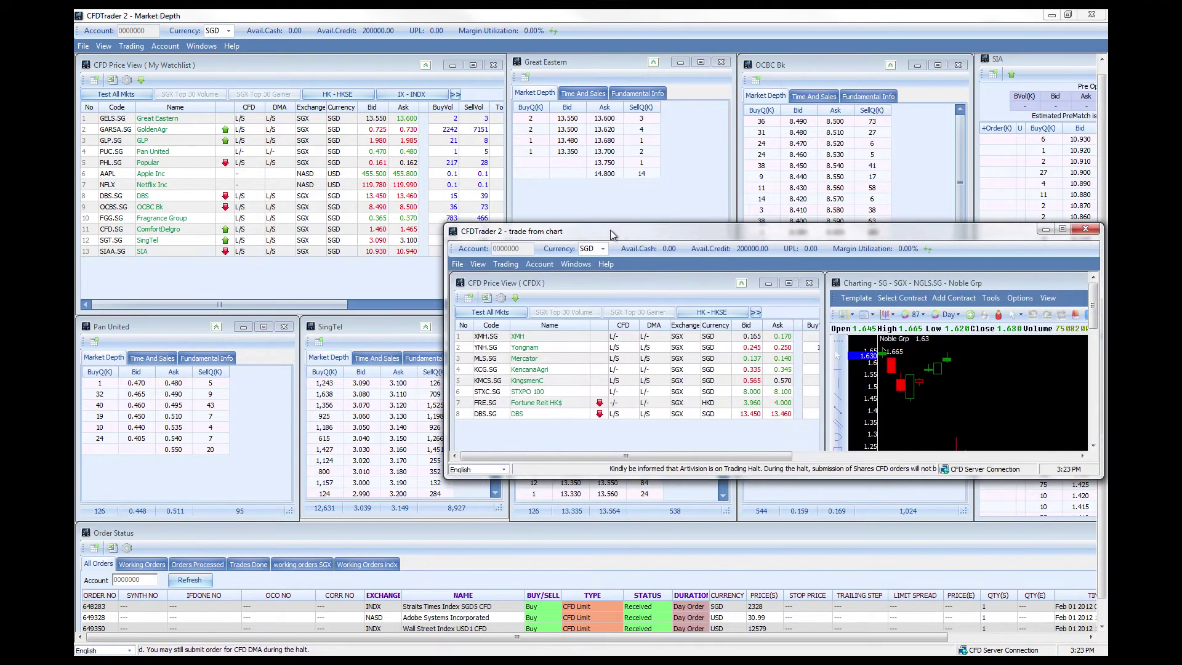
{"action": "left_click_drag", "start_coordinate": [585, 228], "coordinate": [365, 10]}
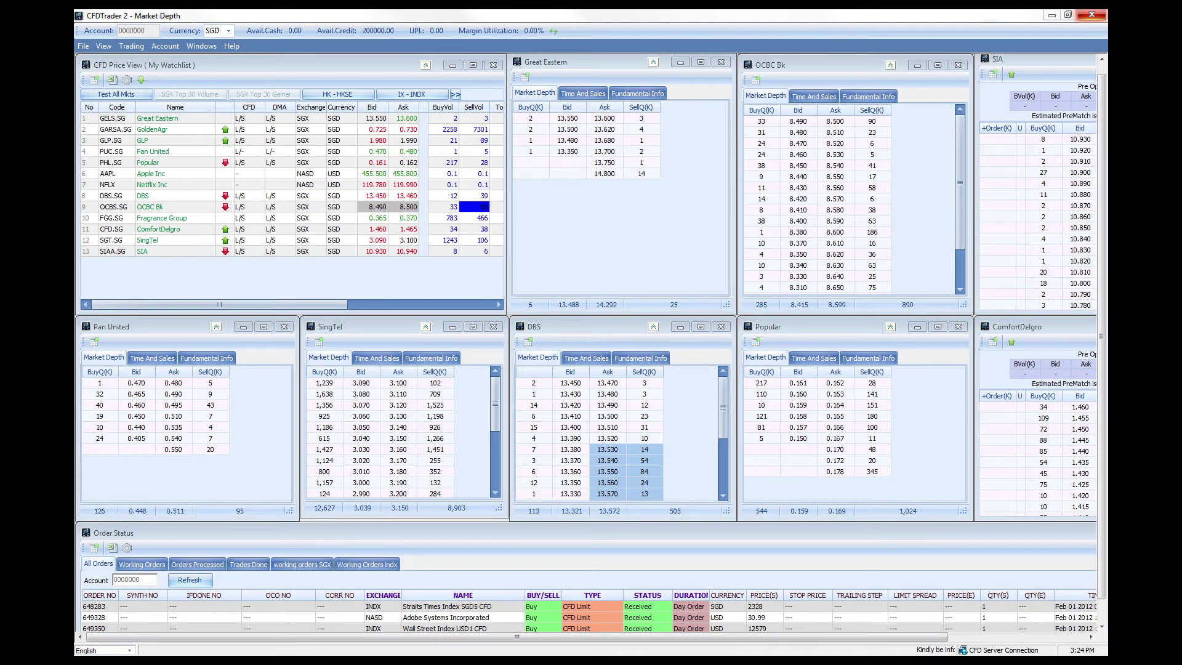
{"action": "left_click", "coordinate": [1091, 14]}
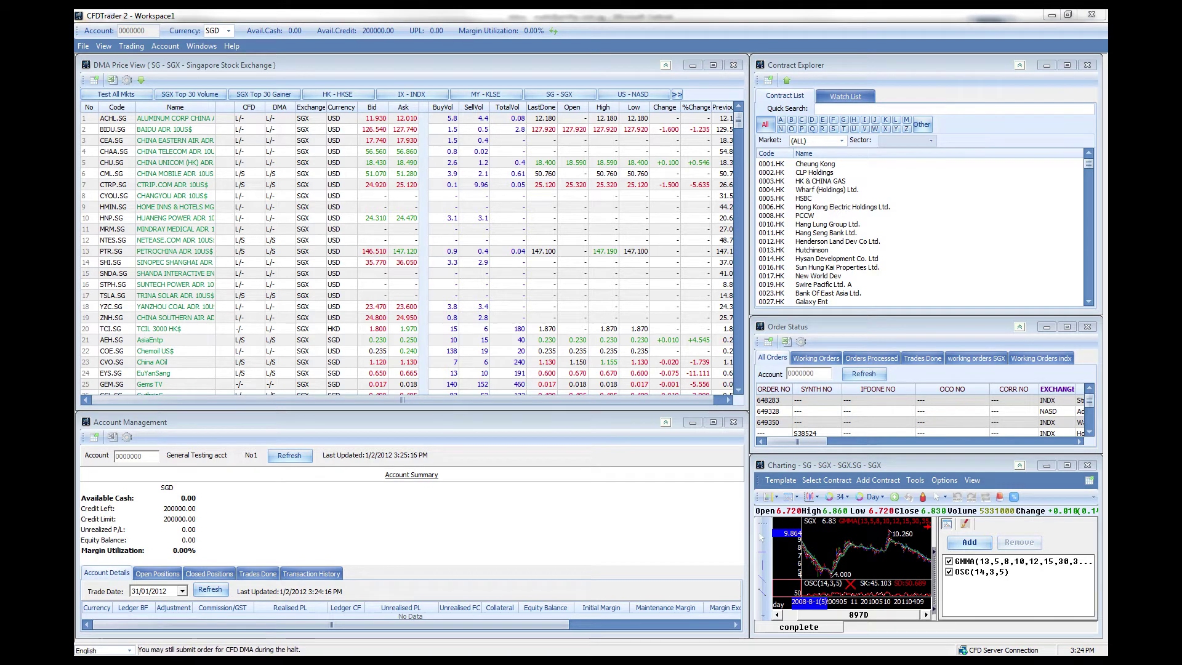
- Revert Workspace1 to the Basic Workspace layout
{"action": "left_click", "coordinate": [103, 46]}
{"action": "mouse_move", "coordinate": [145, 61]}
{"action": "key", "text": "Down"}
{"action": "key", "text": "Return"}
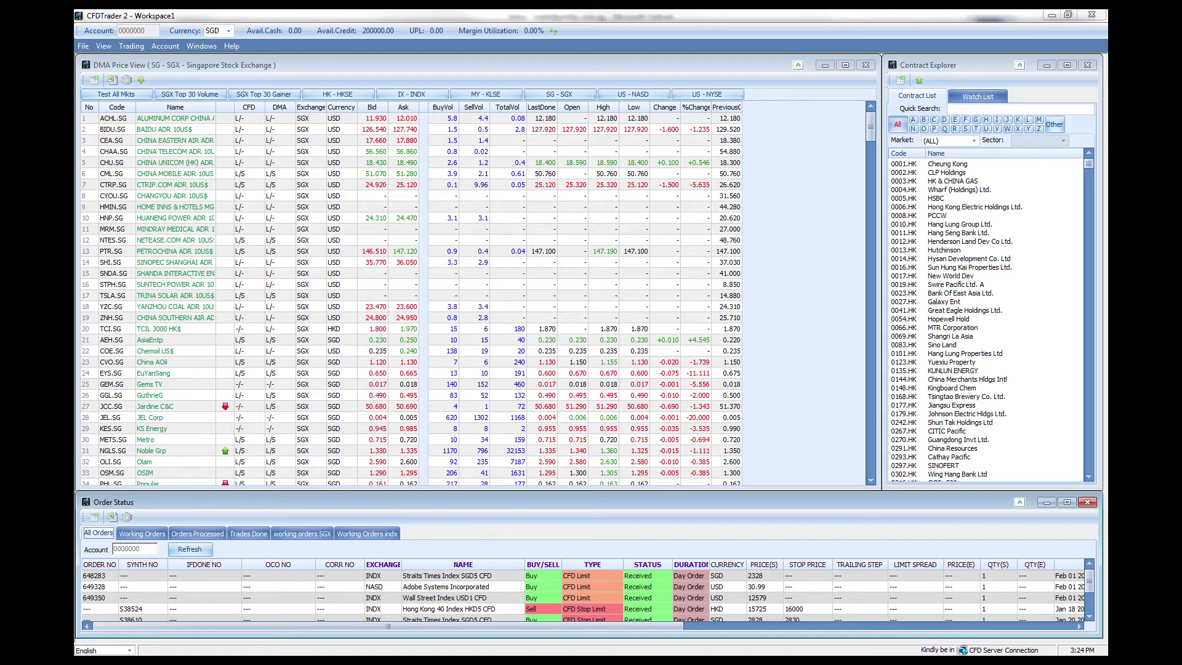
- Create a new workspace from the Basic Workspace and shrink its DMA Price View window to free space beside and below it
{"action": "left_click", "coordinate": [84, 46]}
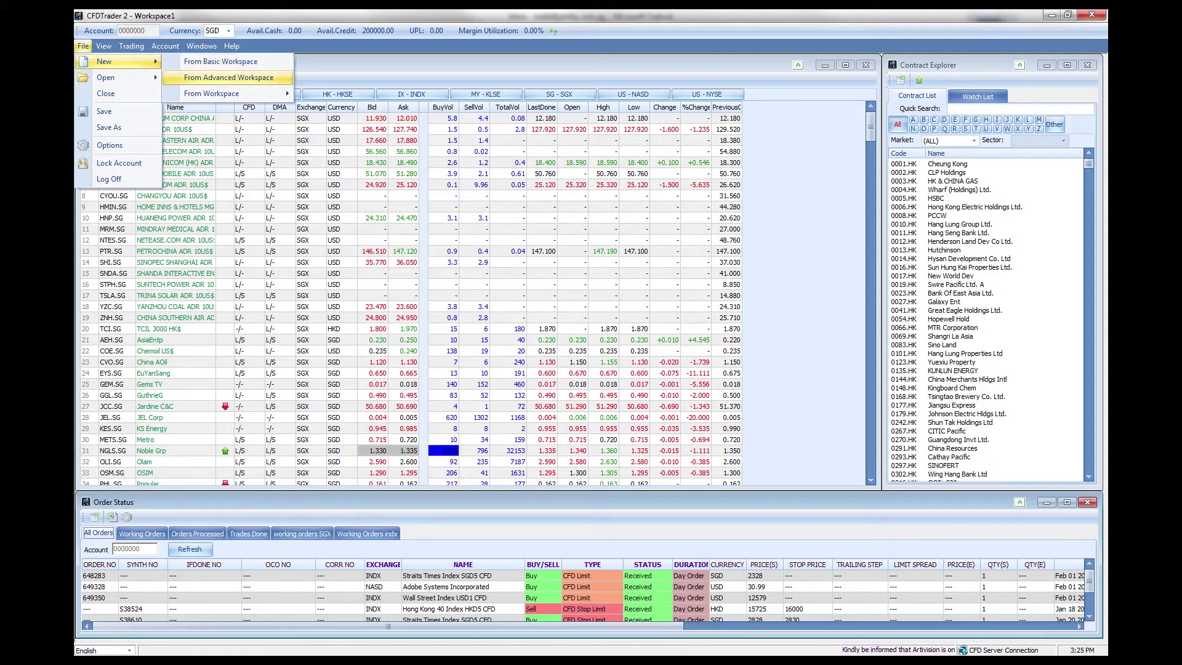
{"action": "mouse_move", "coordinate": [211, 94]}
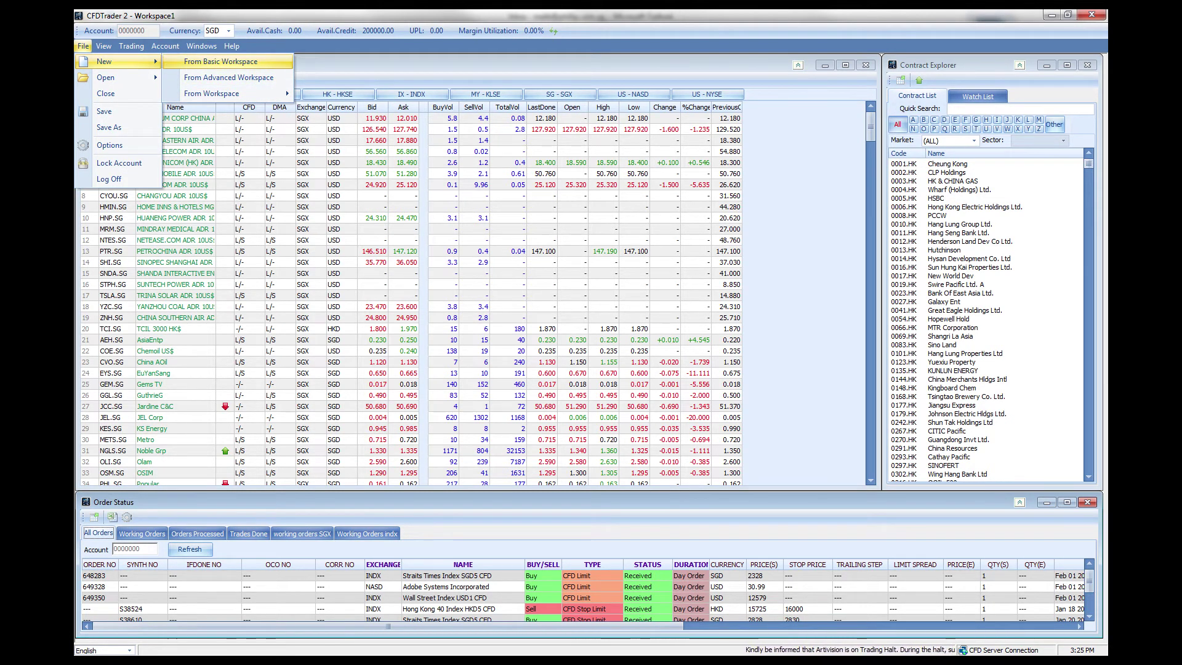
{"action": "left_click", "coordinate": [221, 62]}
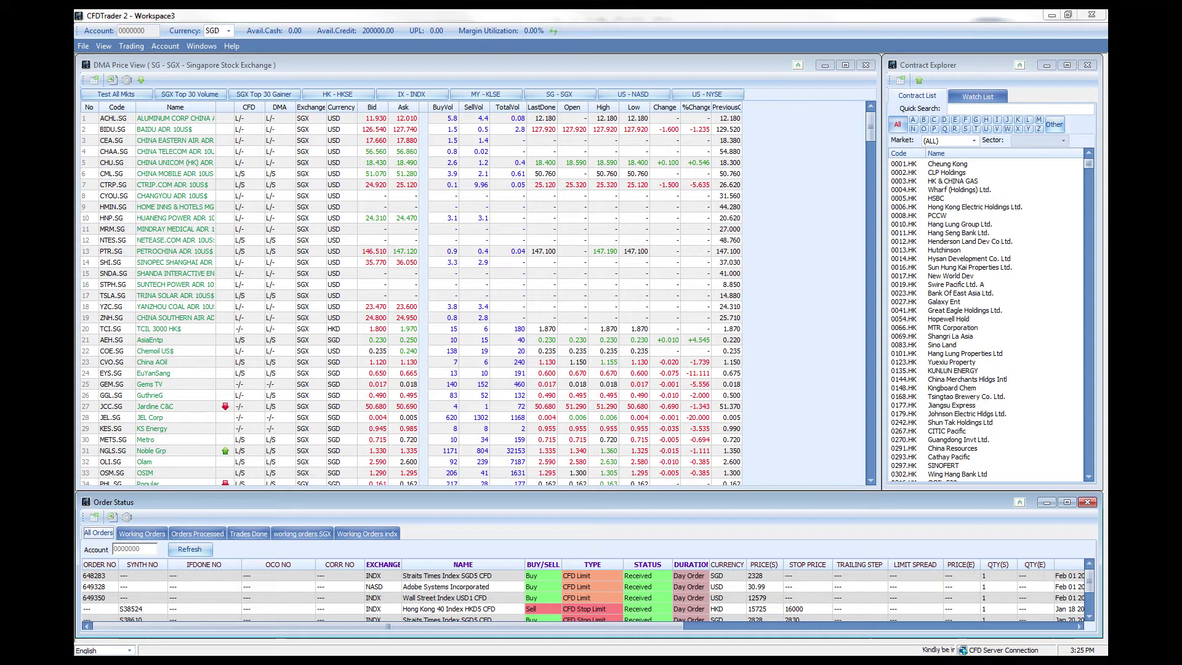
{"action": "left_click_drag", "start_coordinate": [878, 488], "coordinate": [640, 435]}
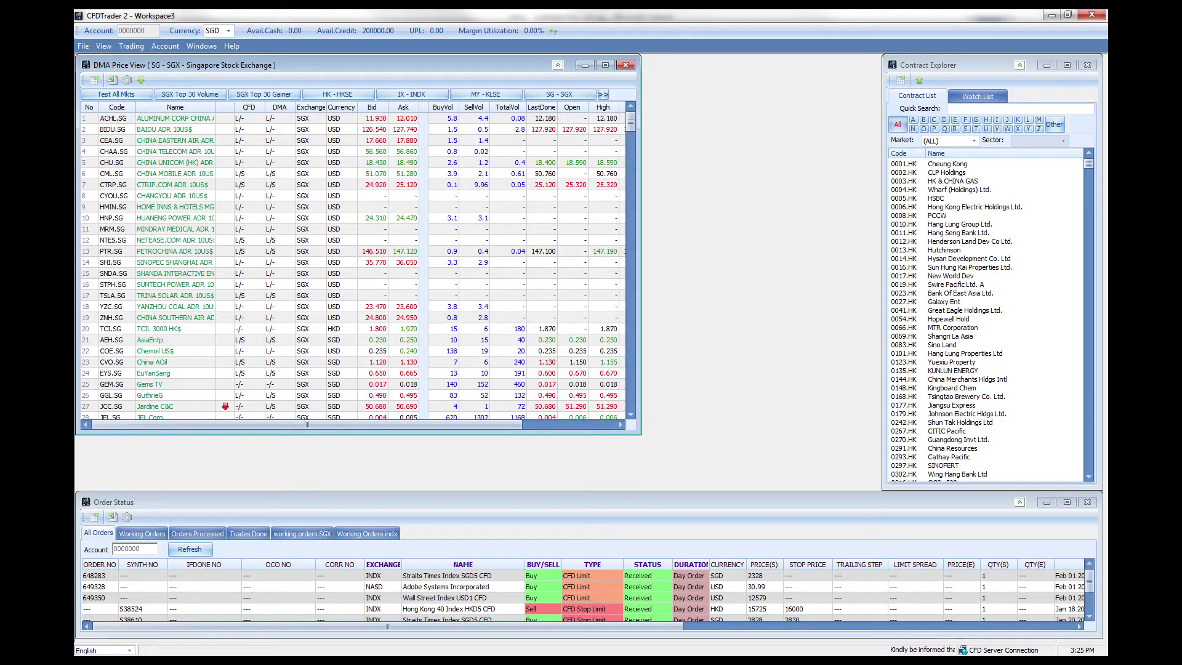
- Open a chart for CTRIP.COM ADR 10US$ from the price view, shrink its window and place it in the workspace's lower-right area
{"action": "right_click", "coordinate": [229, 197]}
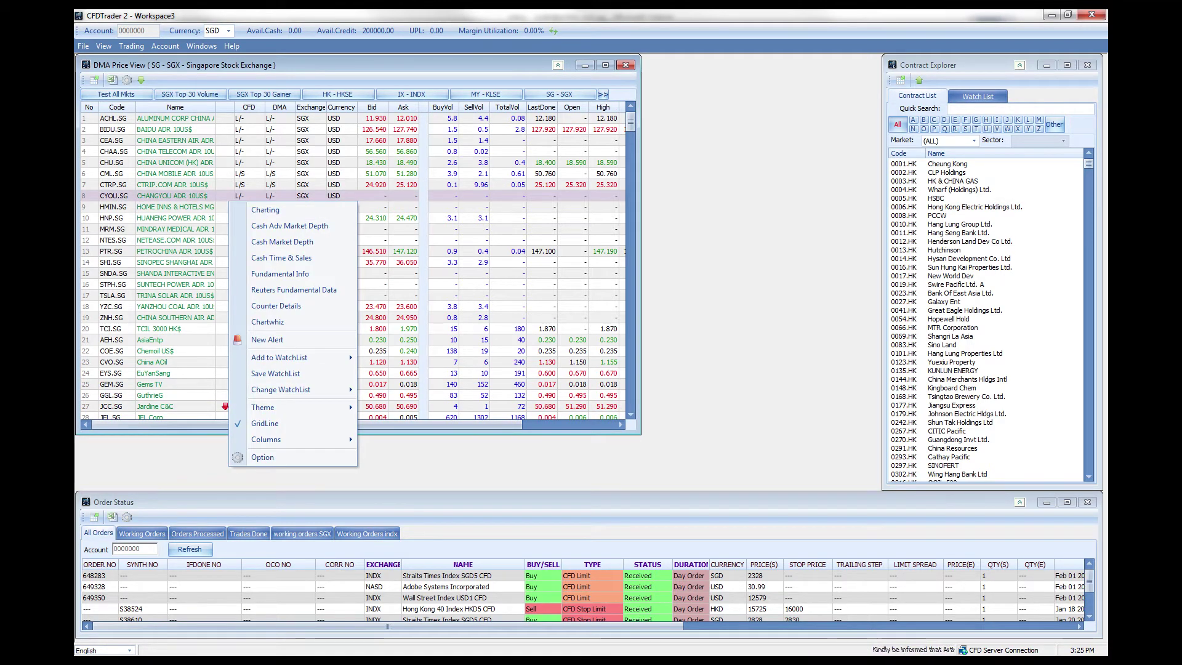
{"action": "left_click", "coordinate": [241, 185]}
{"action": "right_click", "coordinate": [241, 185]}
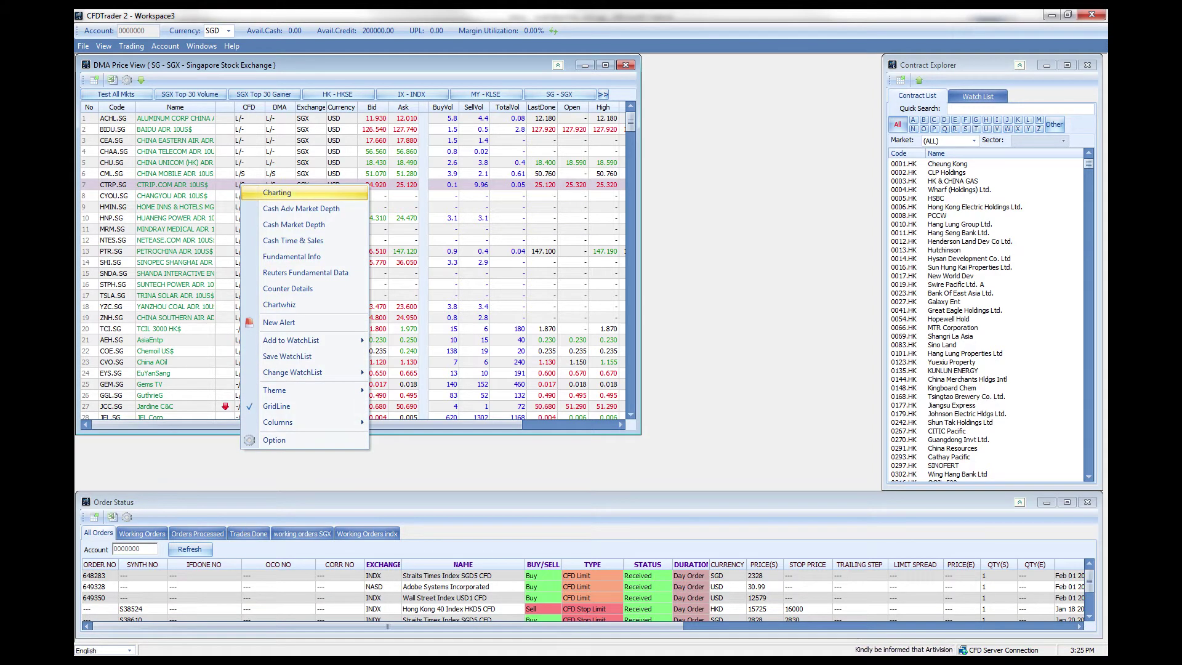
{"action": "left_click", "coordinate": [276, 193]}
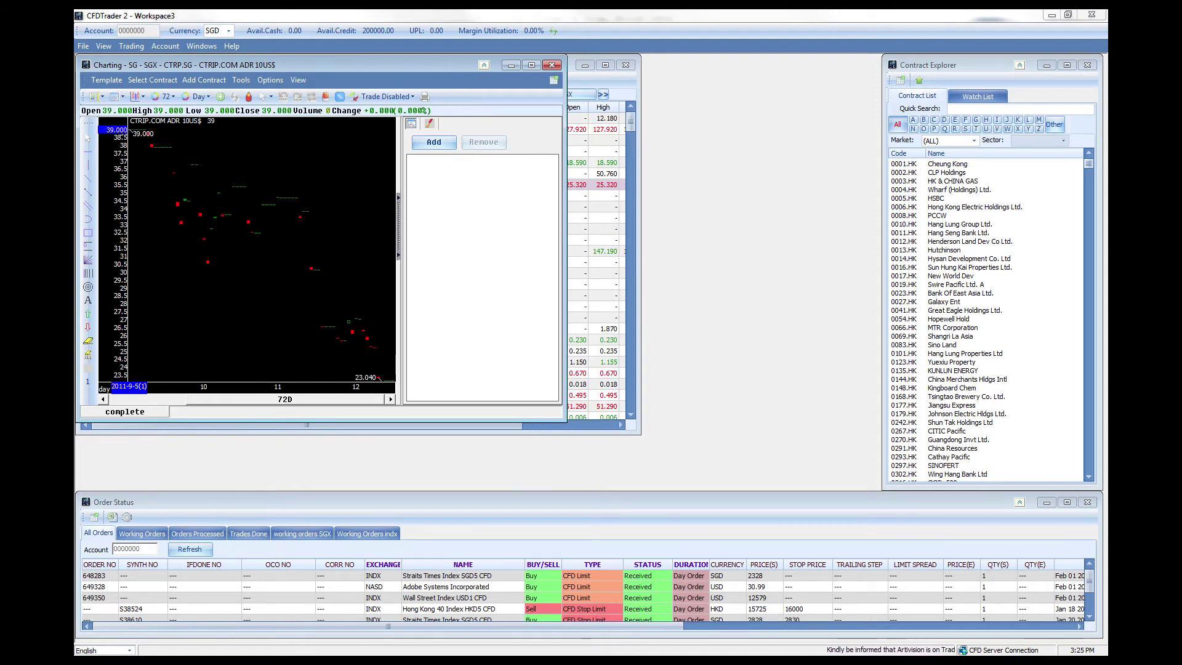
{"action": "left_click_drag", "start_coordinate": [296, 64], "coordinate": [813, 292]}
{"action": "left_click_drag", "start_coordinate": [613, 283], "coordinate": [697, 430]}
- Resize the Contract Explorer window to be shorter and wider, extending it toward the DMA Price View
{"action": "left_click", "coordinate": [947, 64]}
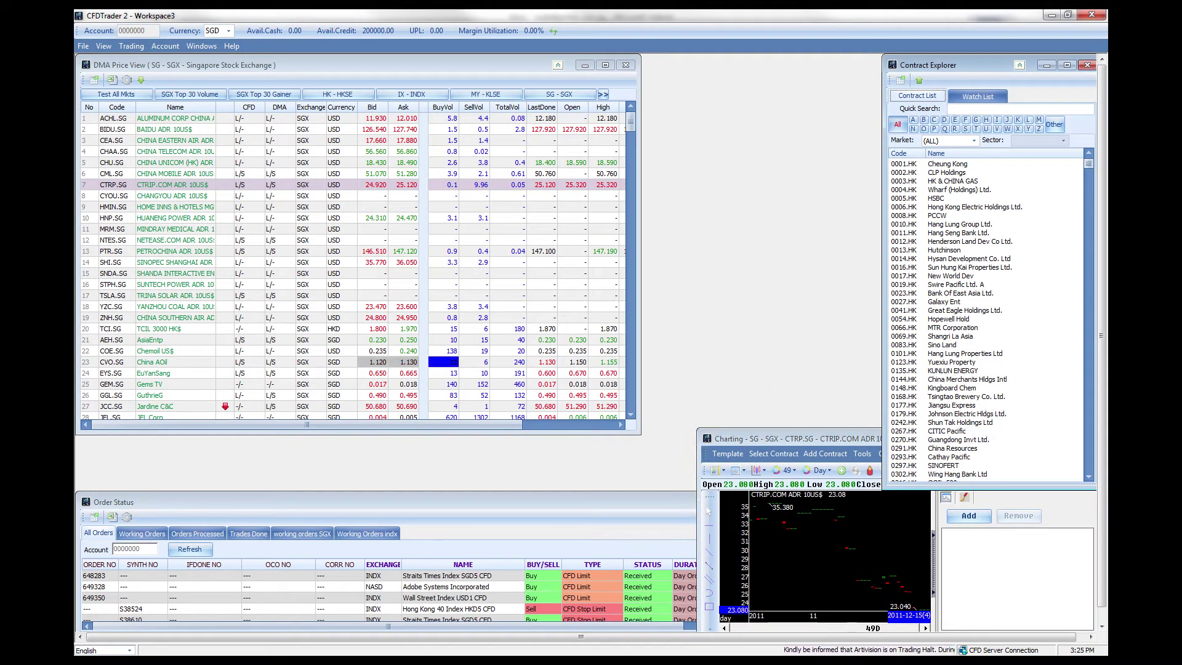
{"action": "left_click_drag", "start_coordinate": [988, 491], "coordinate": [988, 217]}
{"action": "left_click_drag", "start_coordinate": [883, 123], "coordinate": [657, 123]}
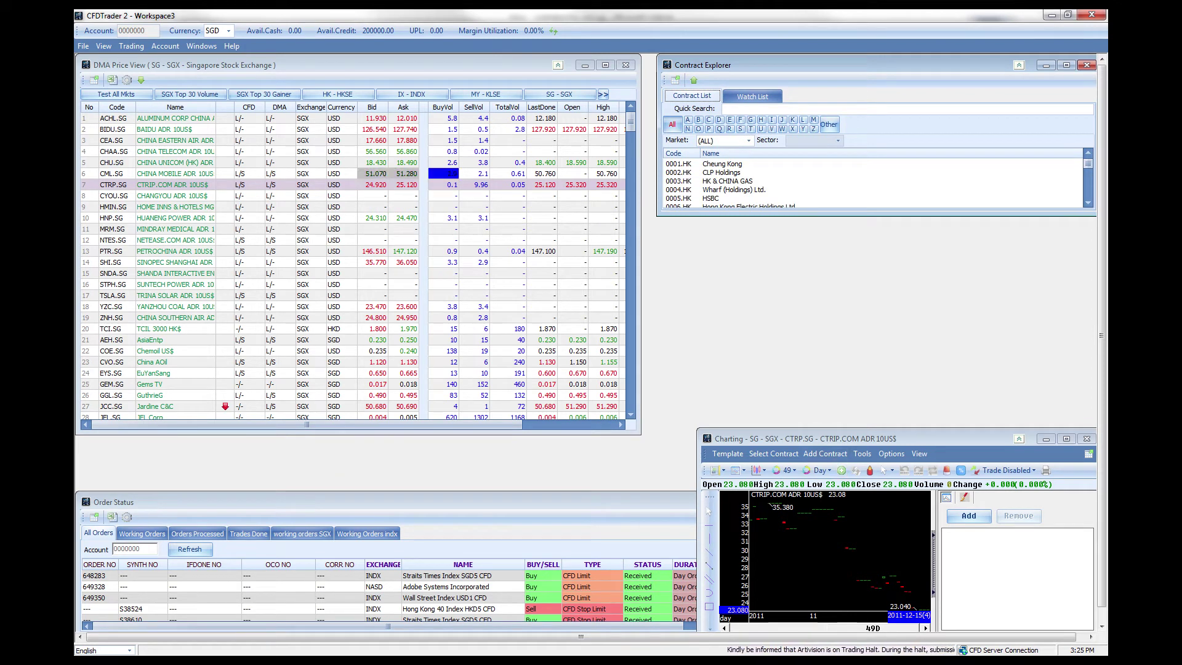
- Open the Cash Market Depth for CTRIP.COM ADR 10US$ and place it, widened, directly below the Contract Explorer
{"action": "right_click", "coordinate": [239, 185]}
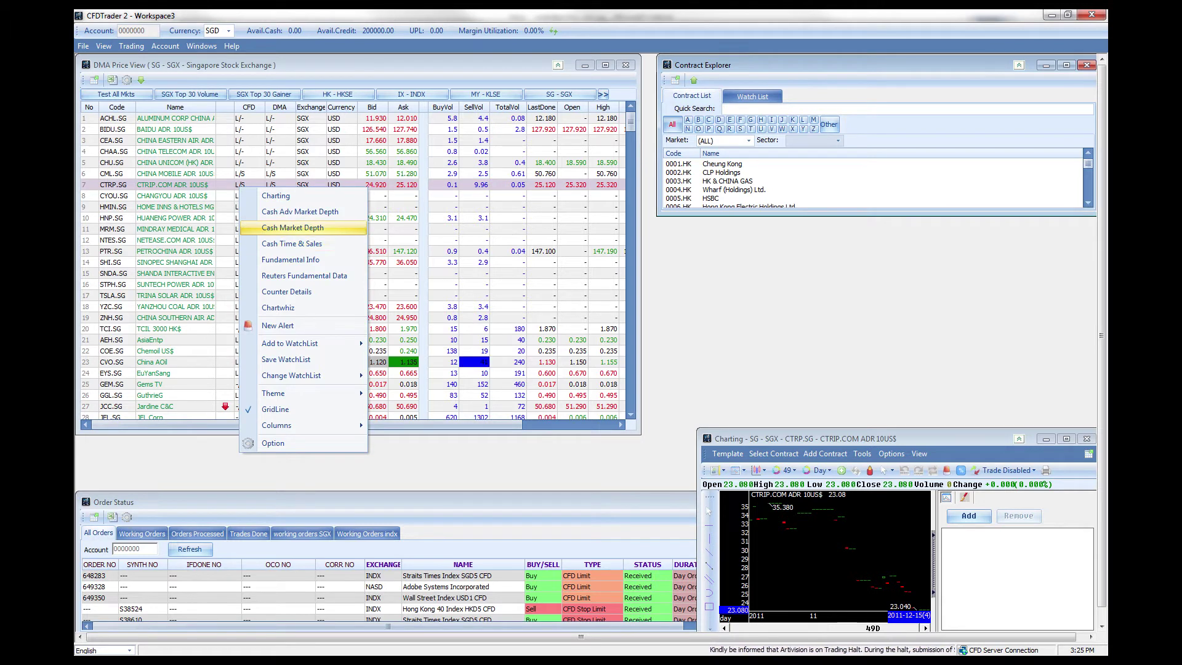
{"action": "left_click", "coordinate": [292, 228]}
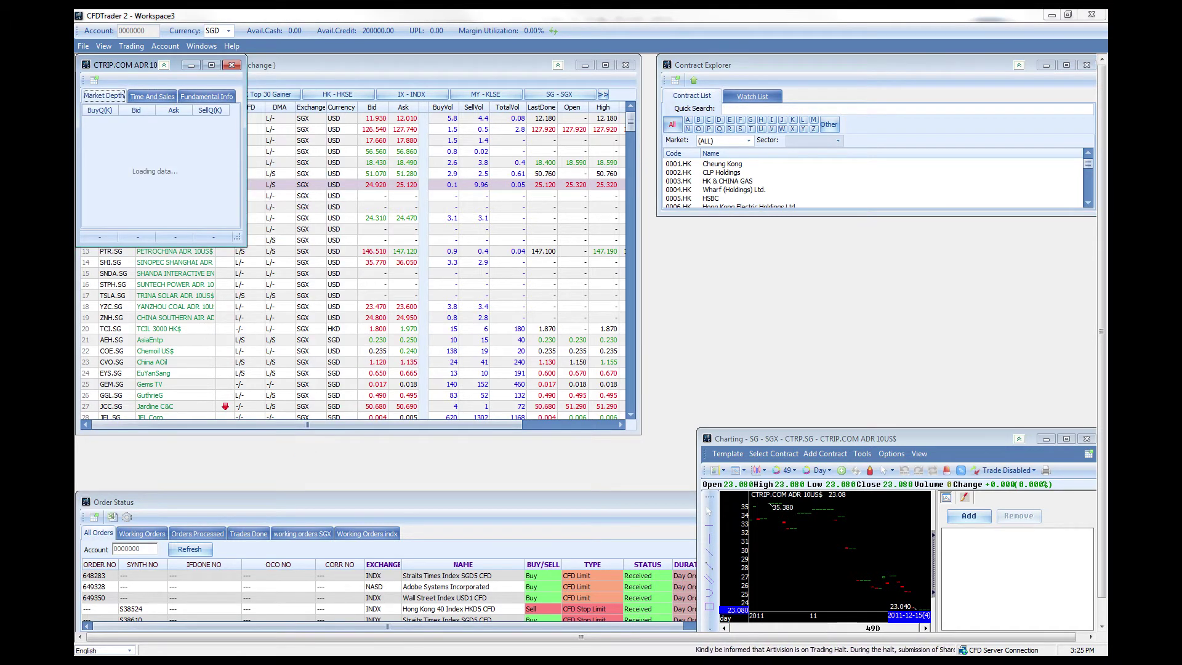
{"action": "left_click_drag", "start_coordinate": [125, 64], "coordinate": [703, 225]}
{"action": "left_click_drag", "start_coordinate": [824, 311], "coordinate": [1095, 311]}
- Widen the Charting window toward the DMA Price View and fit the Order Status window between the market depth and the chart
{"action": "left_click_drag", "start_coordinate": [698, 468], "coordinate": [648, 463]}
{"action": "left_click_drag", "start_coordinate": [738, 429], "coordinate": [739, 440]}
{"action": "left_click_drag", "start_coordinate": [369, 502], "coordinate": [378, 322]}
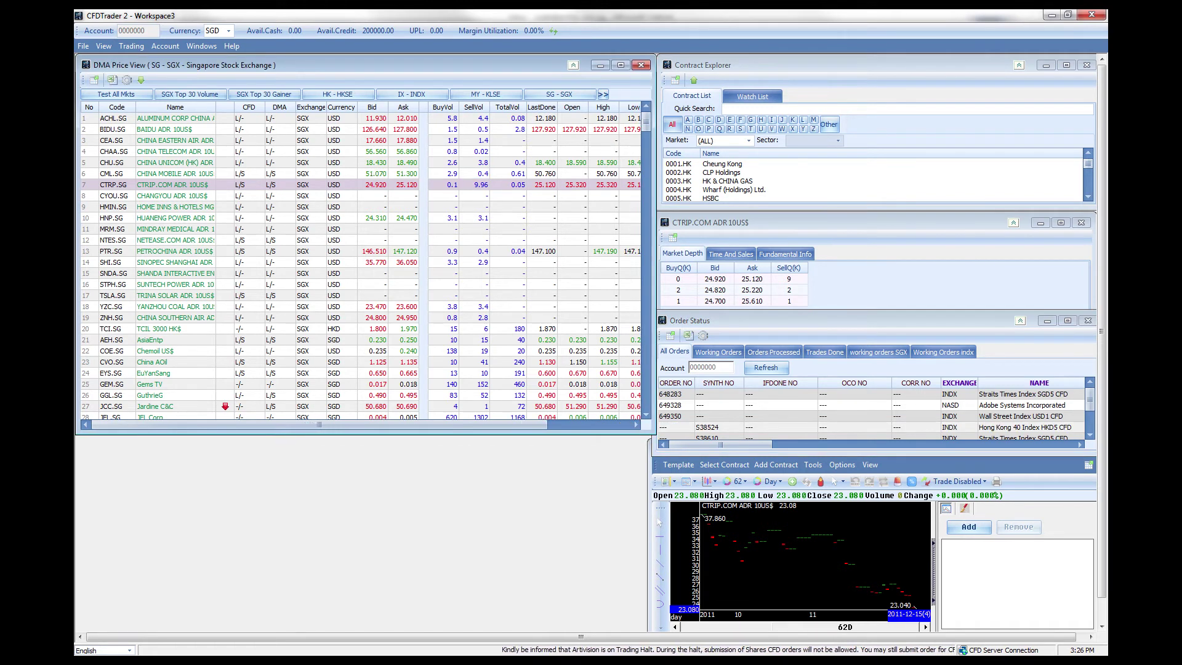
- Open the Account Management window and place it below the DMA Price View
{"action": "left_click", "coordinate": [165, 46]}
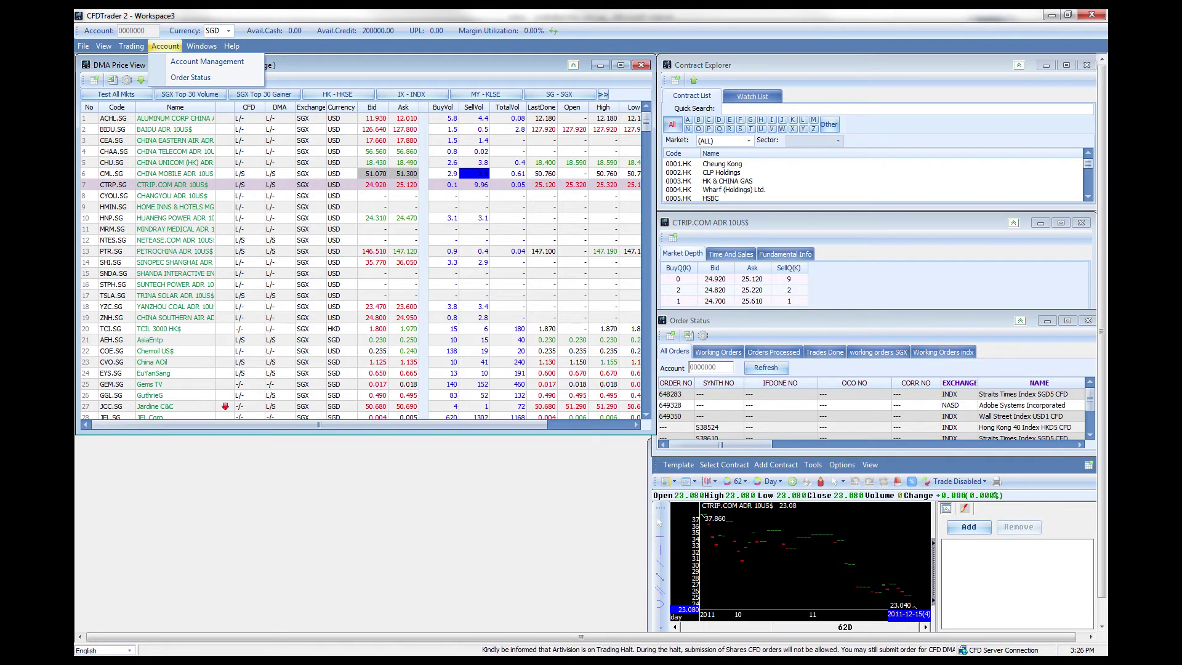
{"action": "key", "text": "Return"}
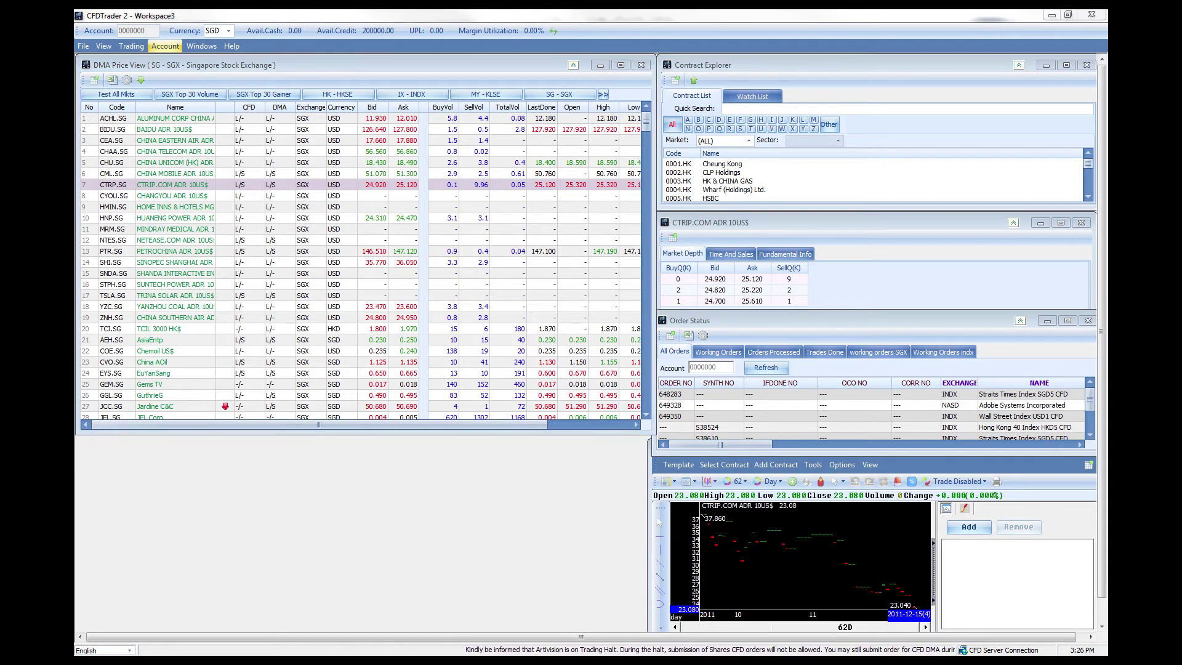
{"action": "left_click_drag", "start_coordinate": [277, 64], "coordinate": [280, 397]}
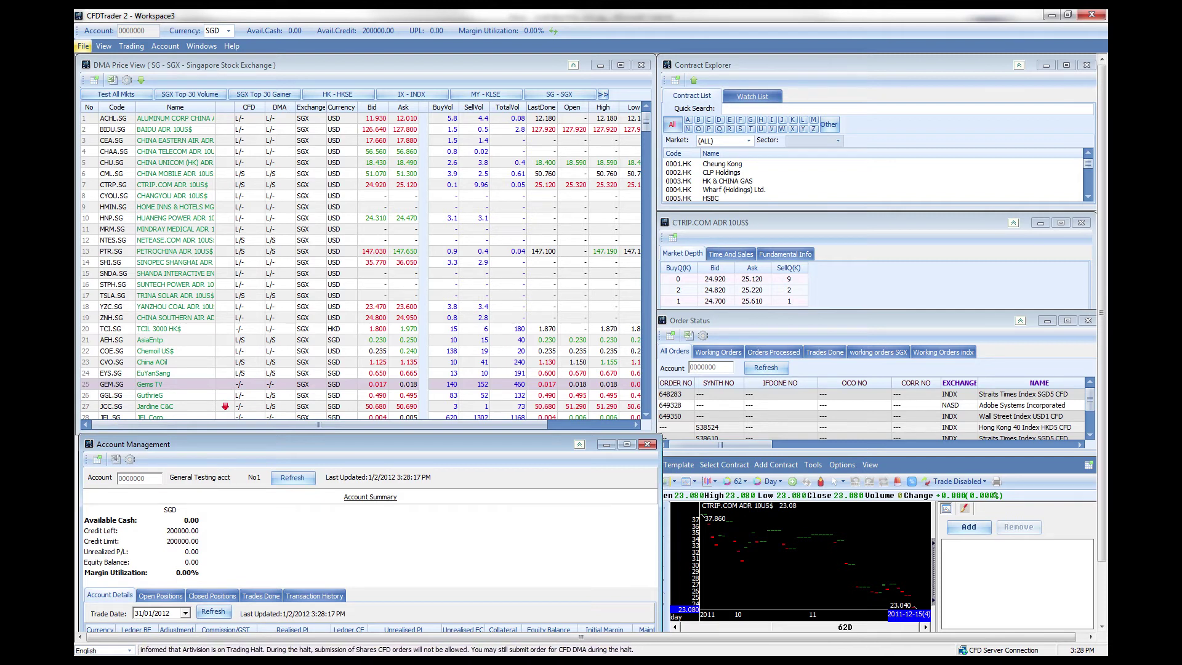
- Save the new workspace under the name MyWorkspace1
{"action": "left_click", "coordinate": [82, 46]}
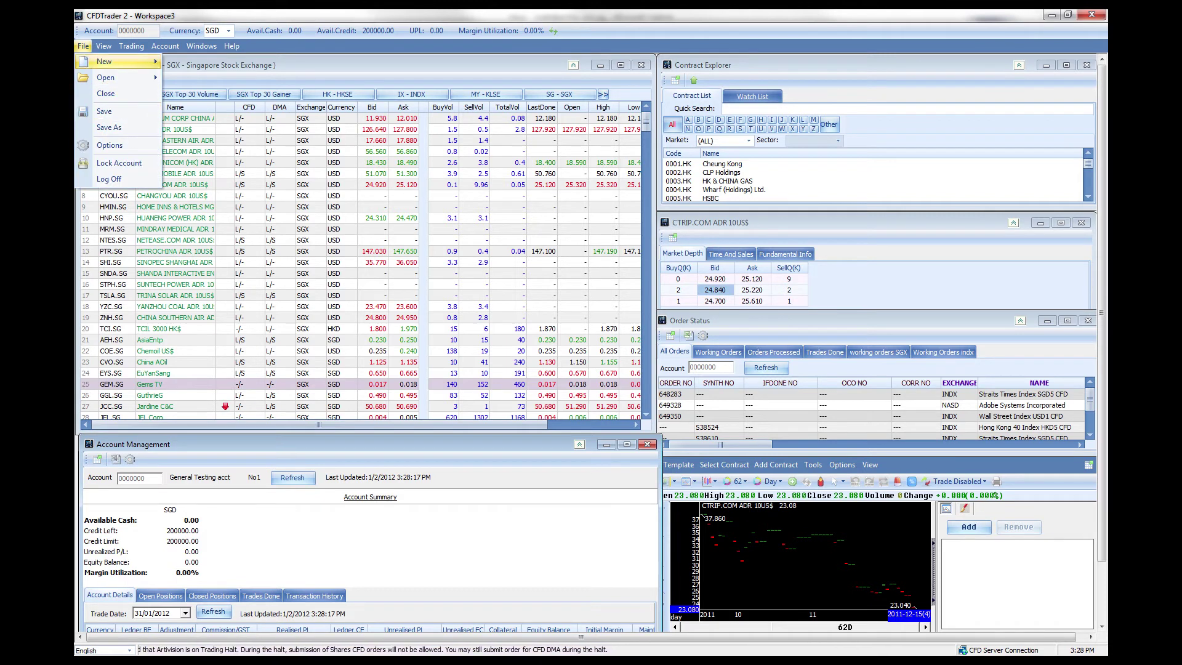
{"action": "left_click", "coordinate": [104, 111]}
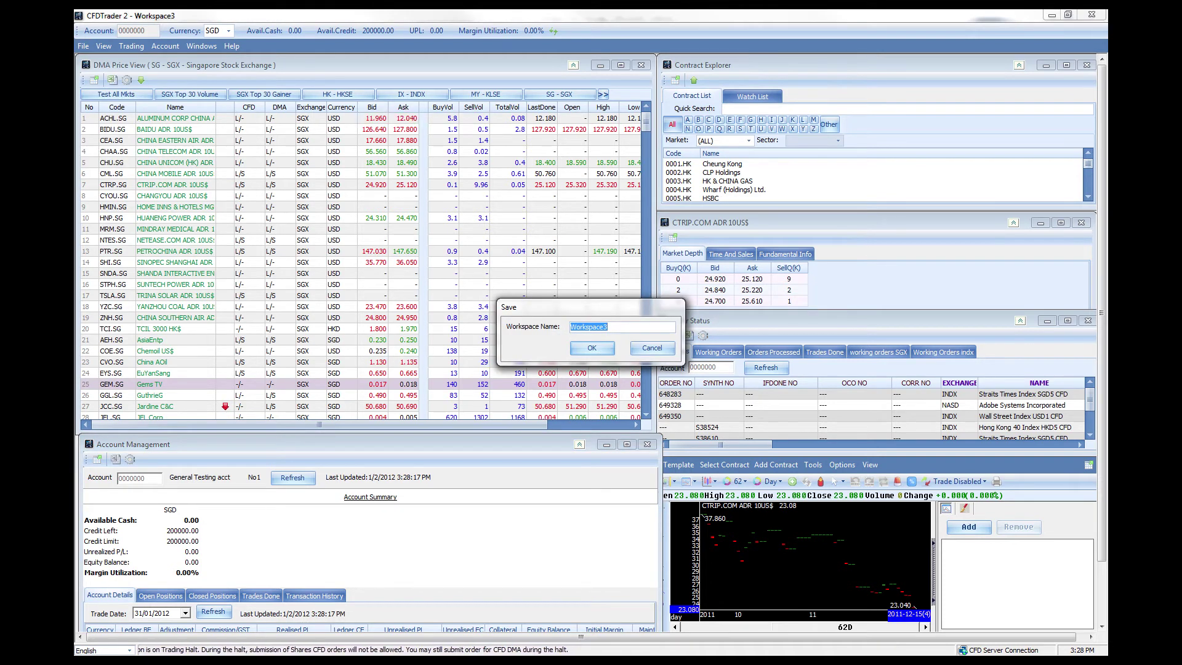
{"action": "type", "text": "My"}
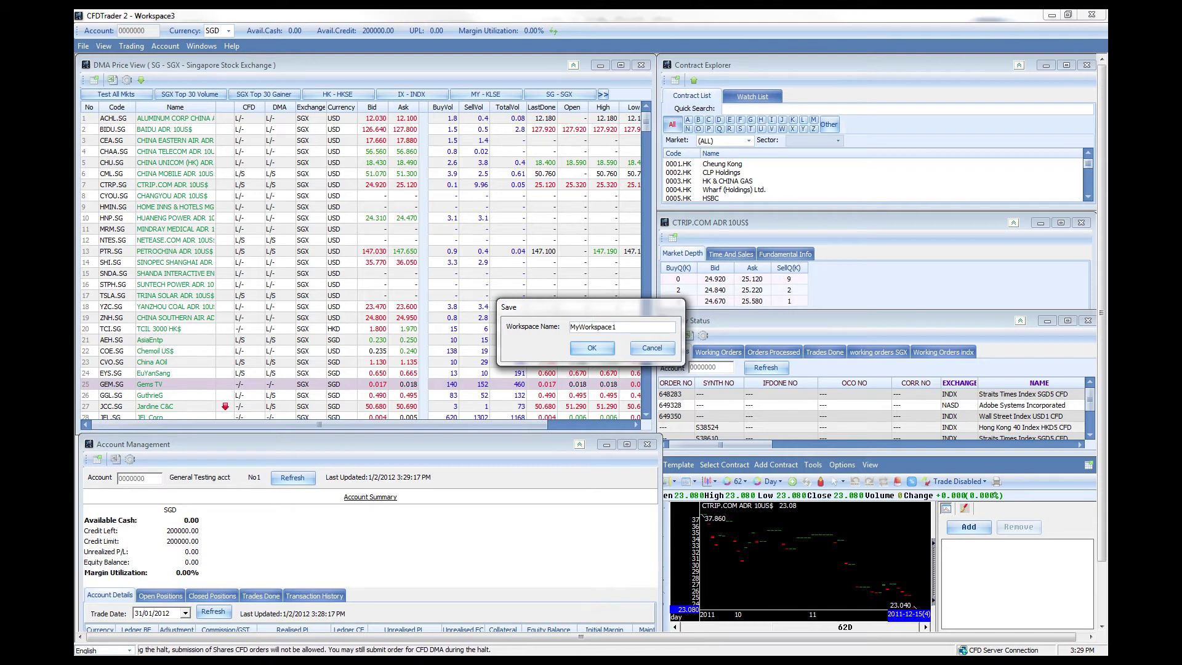
{"action": "key", "text": "Return"}
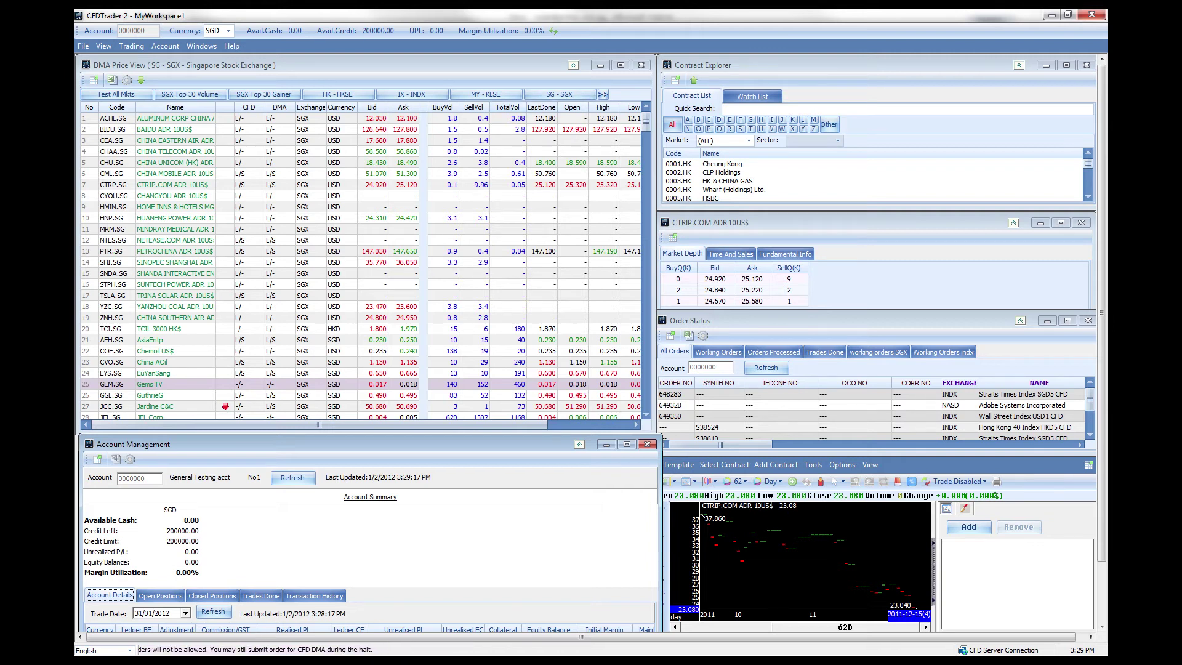
- Check the list of saved workspaces that can be opened for MyWorkspace1, without opening any
{"action": "left_click", "coordinate": [82, 46]}
{"action": "mouse_move", "coordinate": [117, 77]}
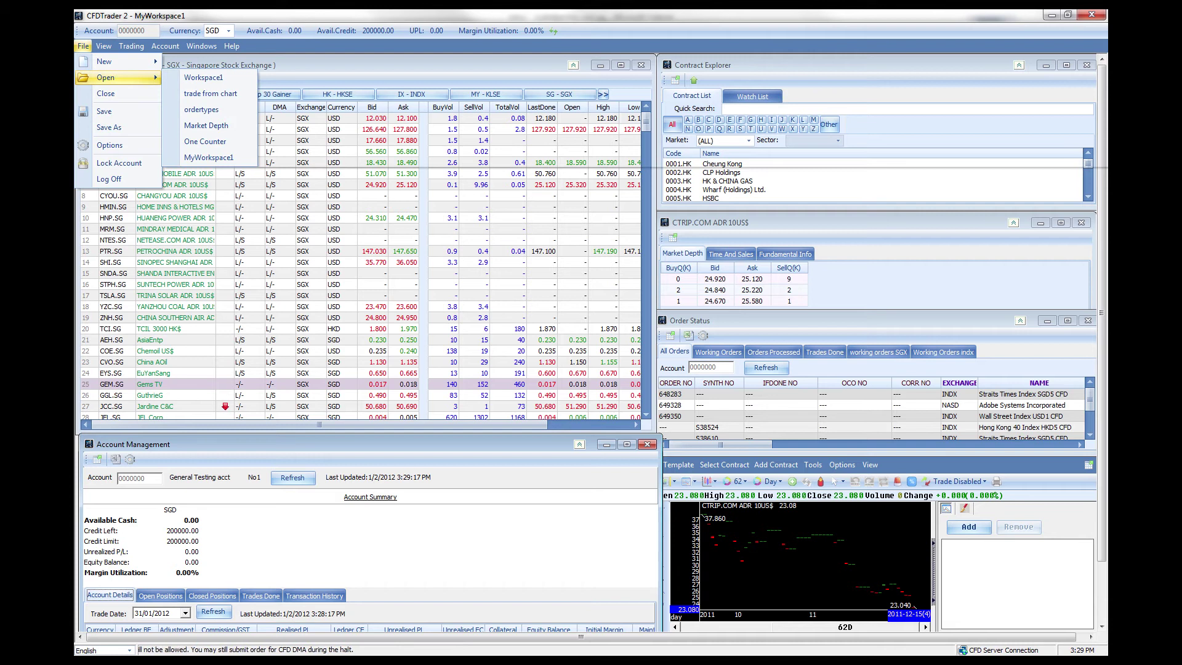
{"action": "key", "text": "Down"}
{"action": "key", "text": "Down"}
{"action": "key", "text": "Down"}
{"action": "key", "text": "Down"}
{"action": "key", "text": "Down"}
{"action": "left_click", "coordinate": [369, 64]}
- Set MyWorkspace1 to open at login in the workspace options
{"action": "key", "text": "alt+f"}
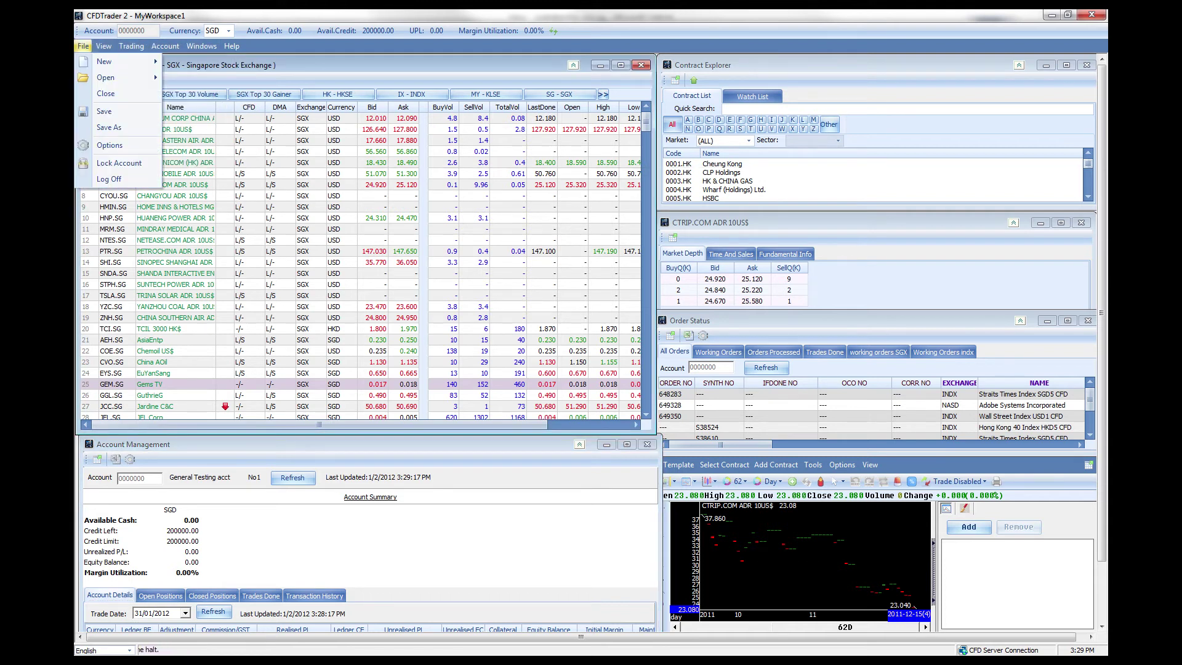
{"action": "key", "text": "Up"}
{"action": "key", "text": "Up"}
{"action": "key", "text": "Up"}
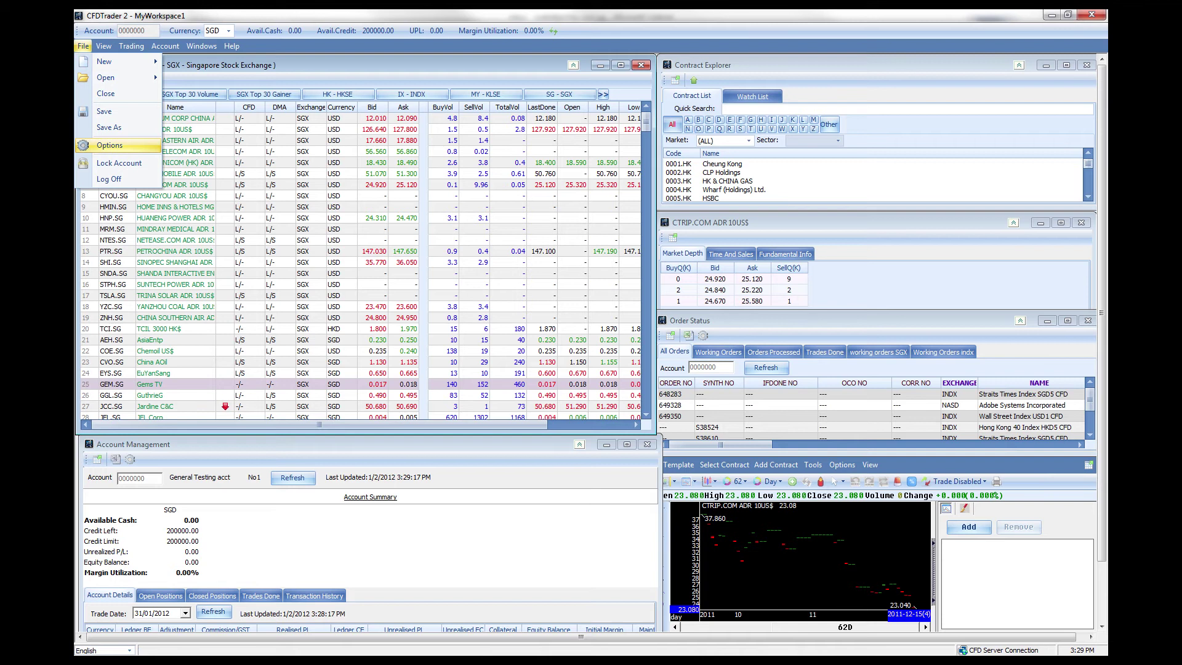
{"action": "key", "text": "Return"}
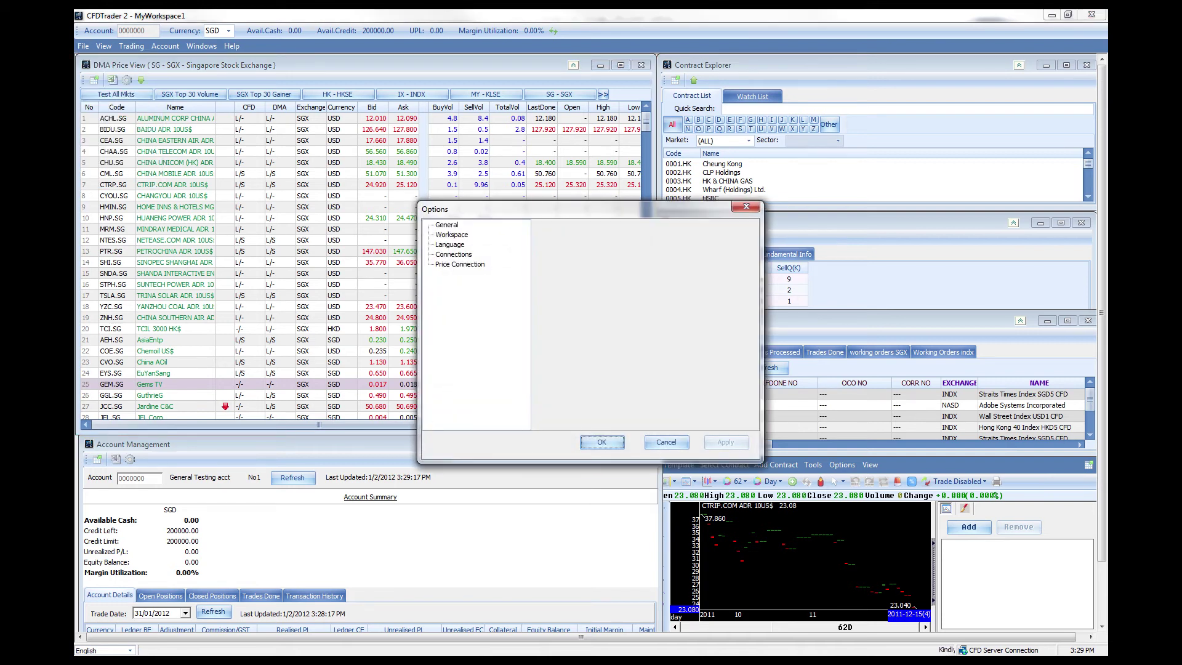
{"action": "left_click", "coordinate": [451, 234]}
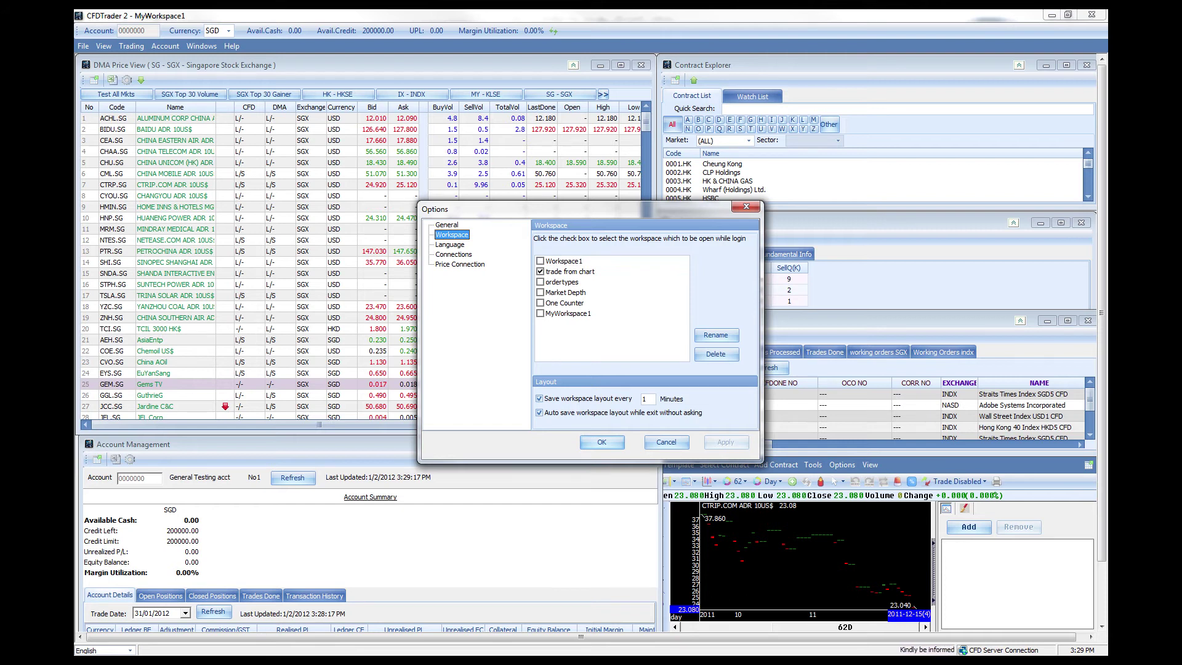
{"action": "left_click", "coordinate": [568, 314]}
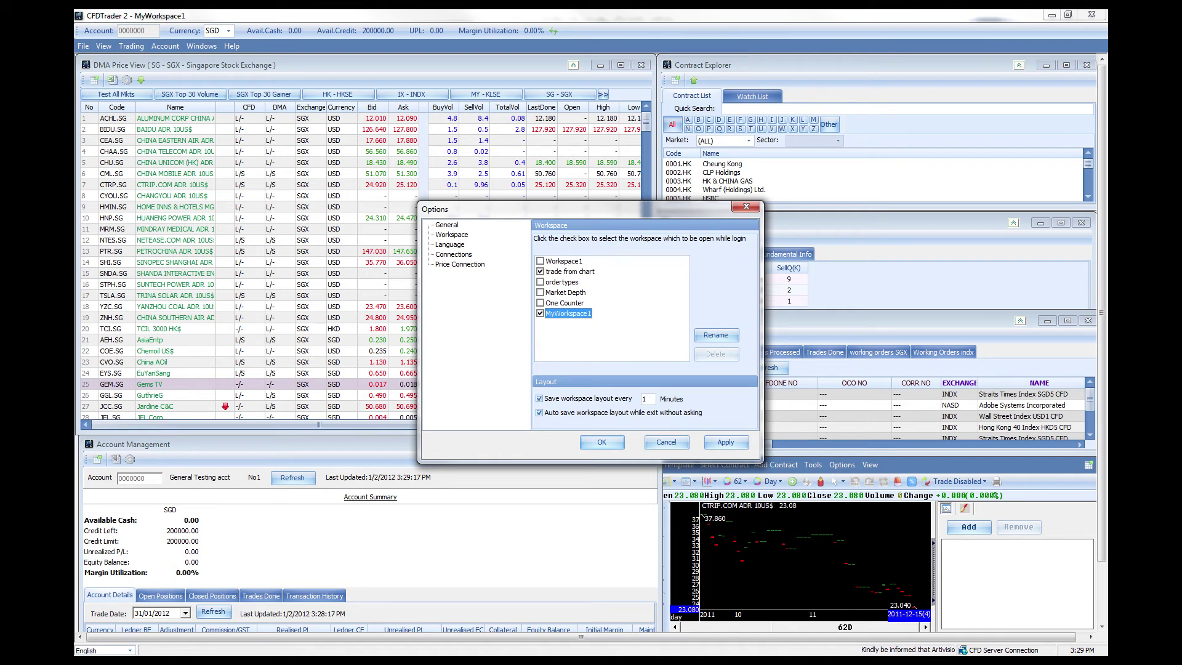
- Rename the workspace MyWorkspace1 as BestWorkspace in the workspace options and apply the change
{"action": "left_click", "coordinate": [716, 335]}
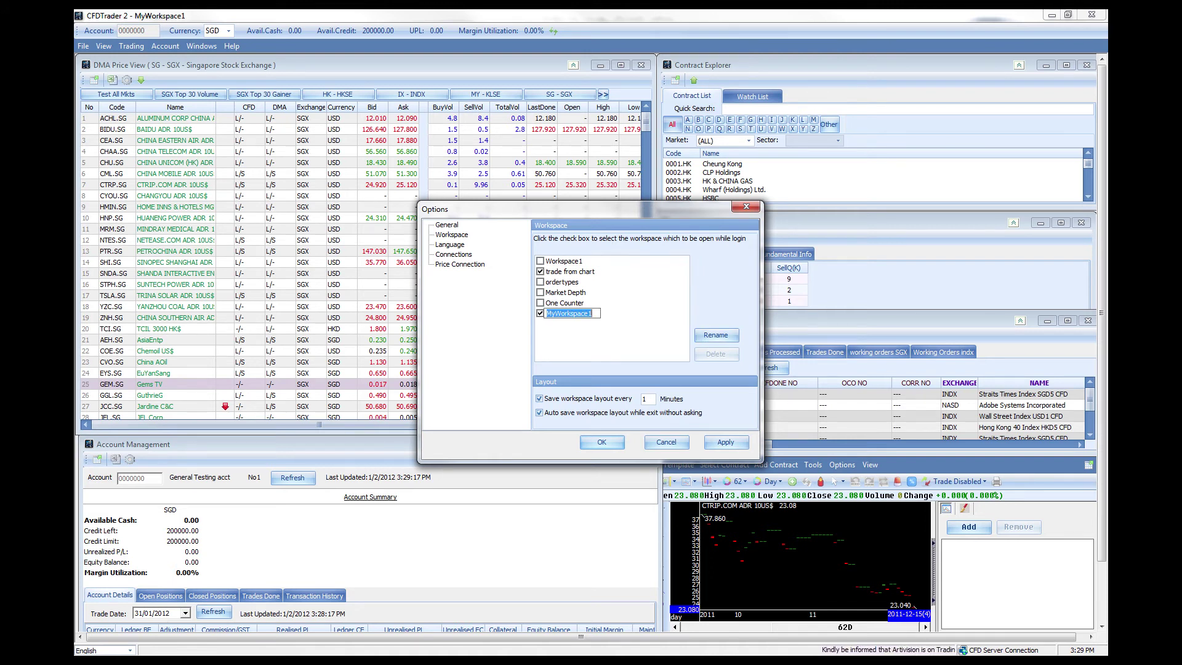
{"action": "type", "text": "BestWor"}
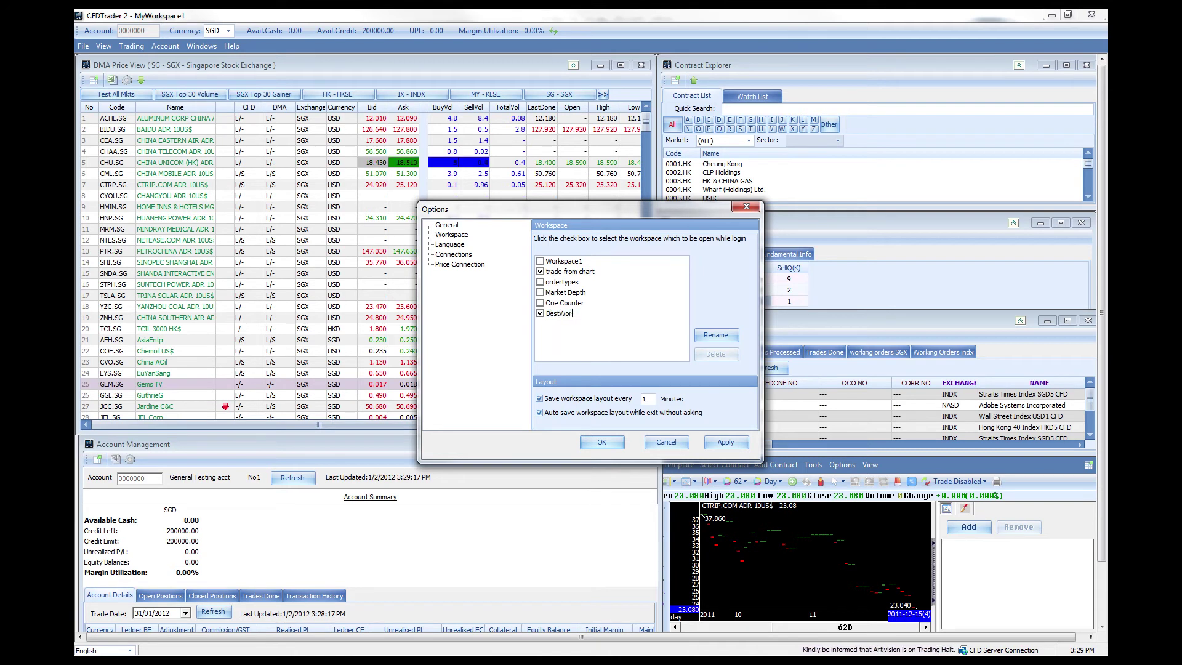
{"action": "type", "text": "kspace"}
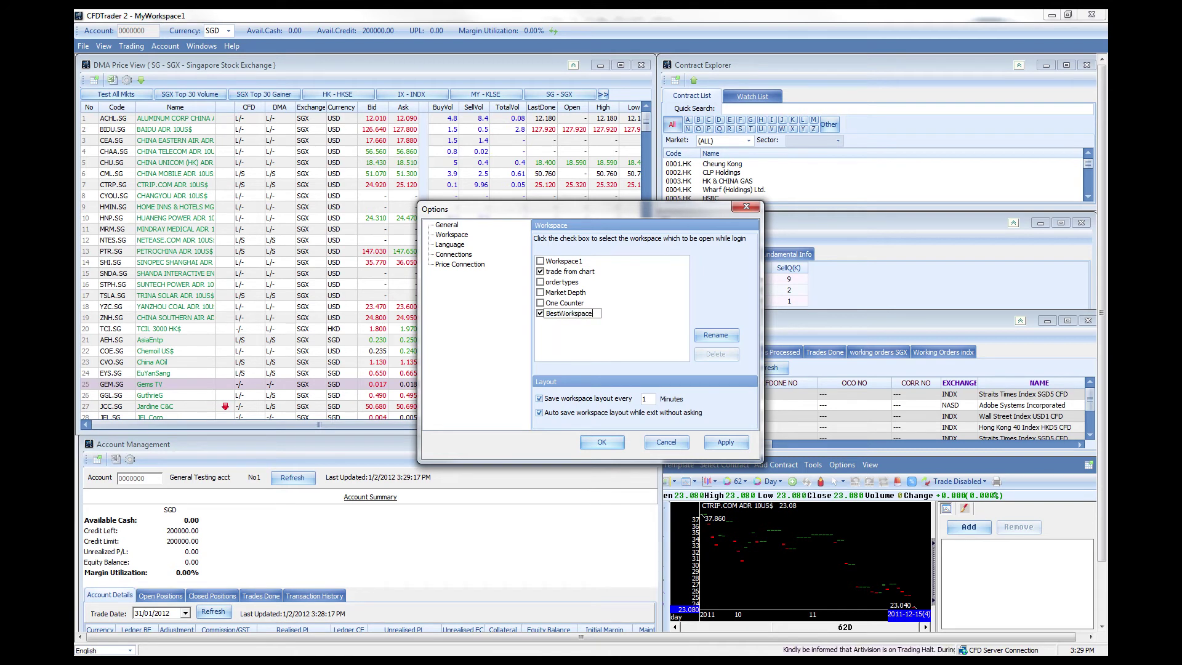
{"action": "key", "text": "Return"}
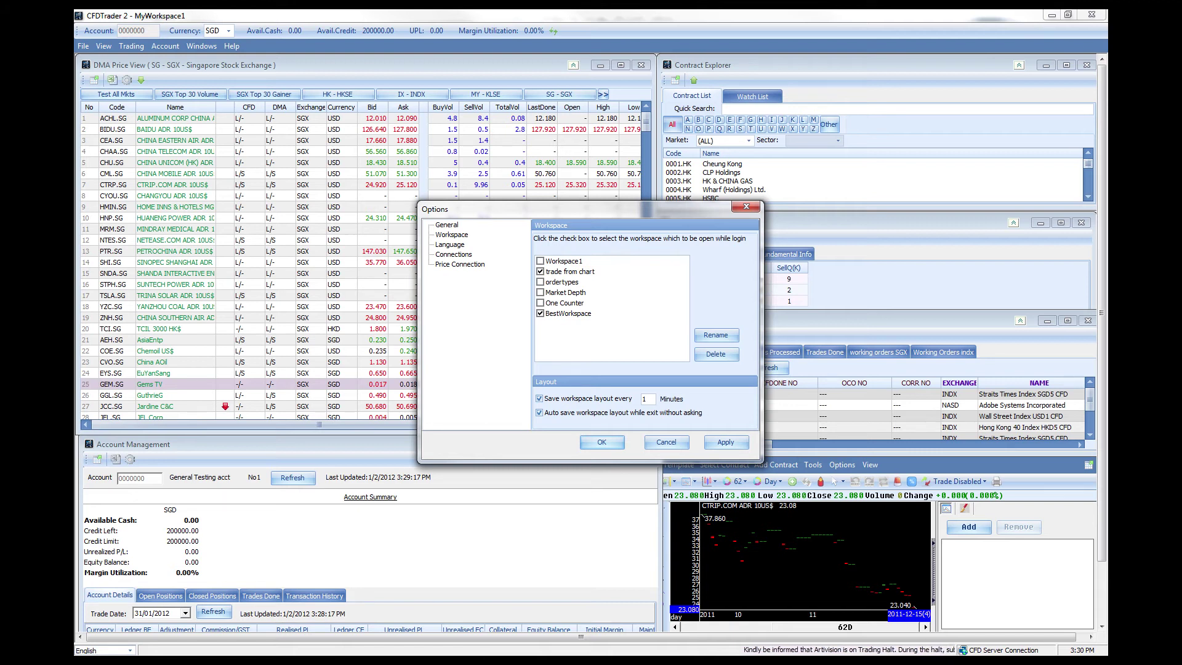
{"action": "left_click", "coordinate": [725, 442]}
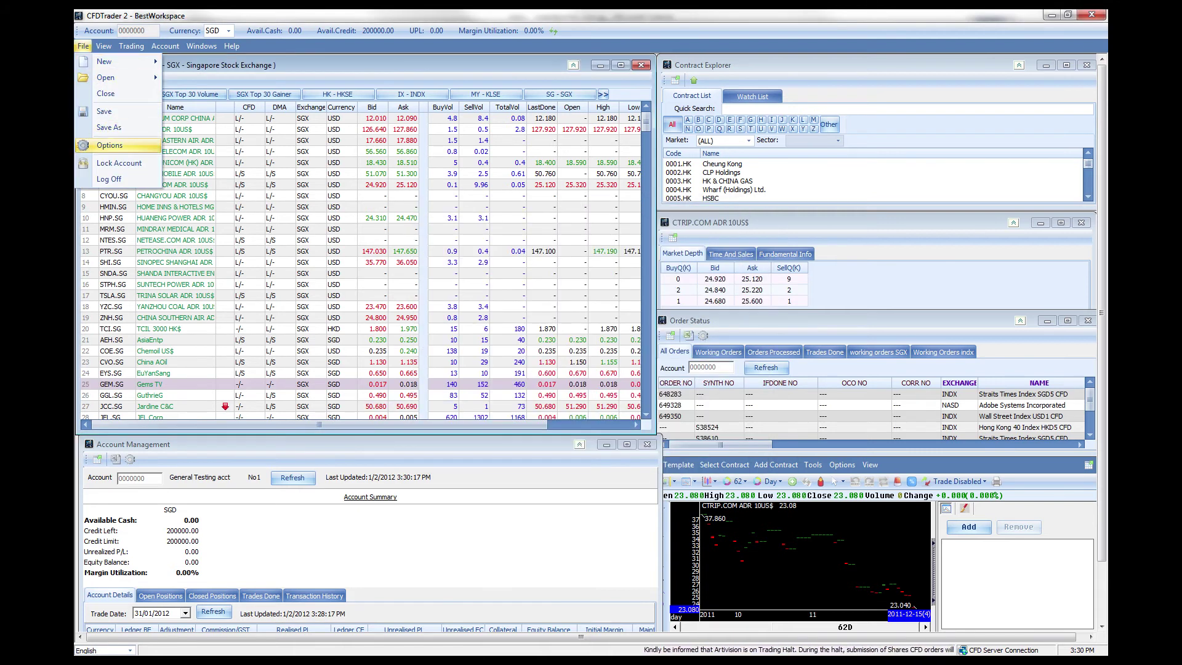
- Reopen the workspace options, delete Workspace1 and stop BestWorkspace from opening at login
{"action": "left_click", "coordinate": [111, 145]}
{"action": "left_click", "coordinate": [451, 235]}
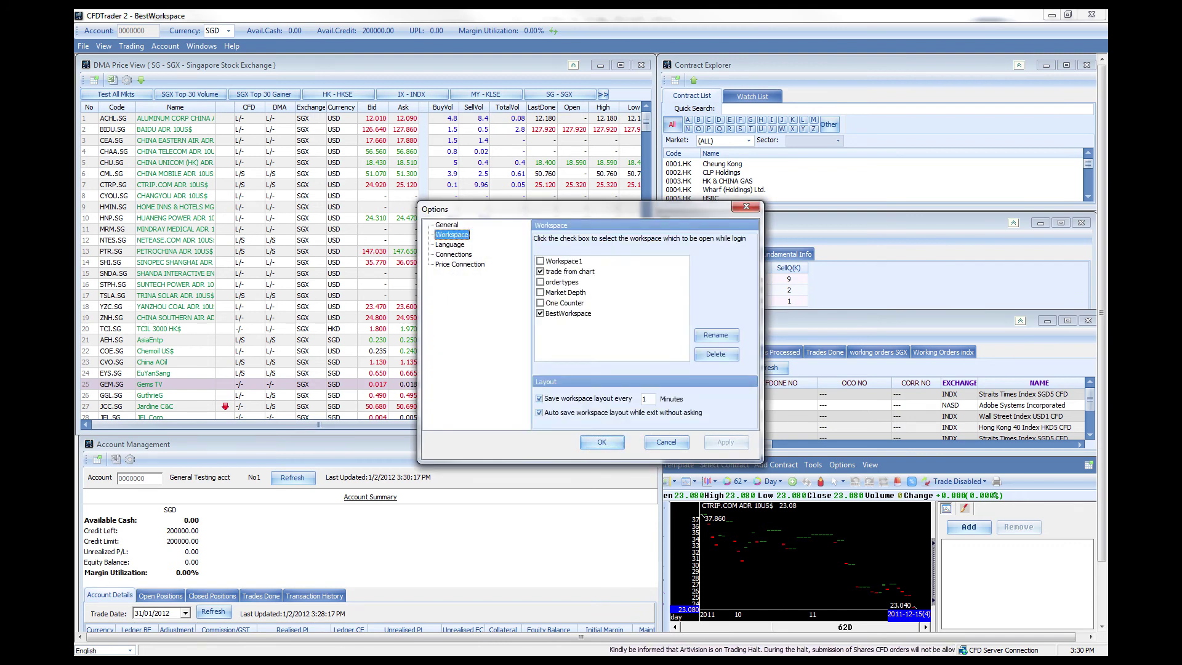
{"action": "left_click", "coordinate": [567, 313]}
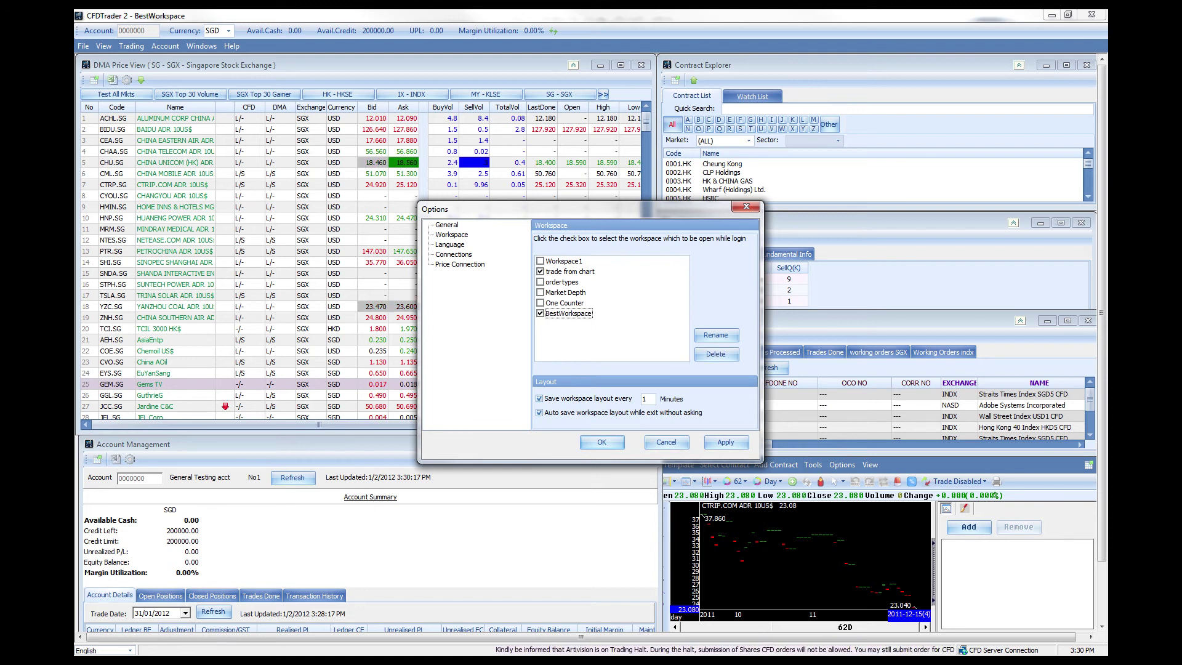
{"action": "left_click", "coordinate": [564, 303]}
{"action": "left_click", "coordinate": [540, 313]}
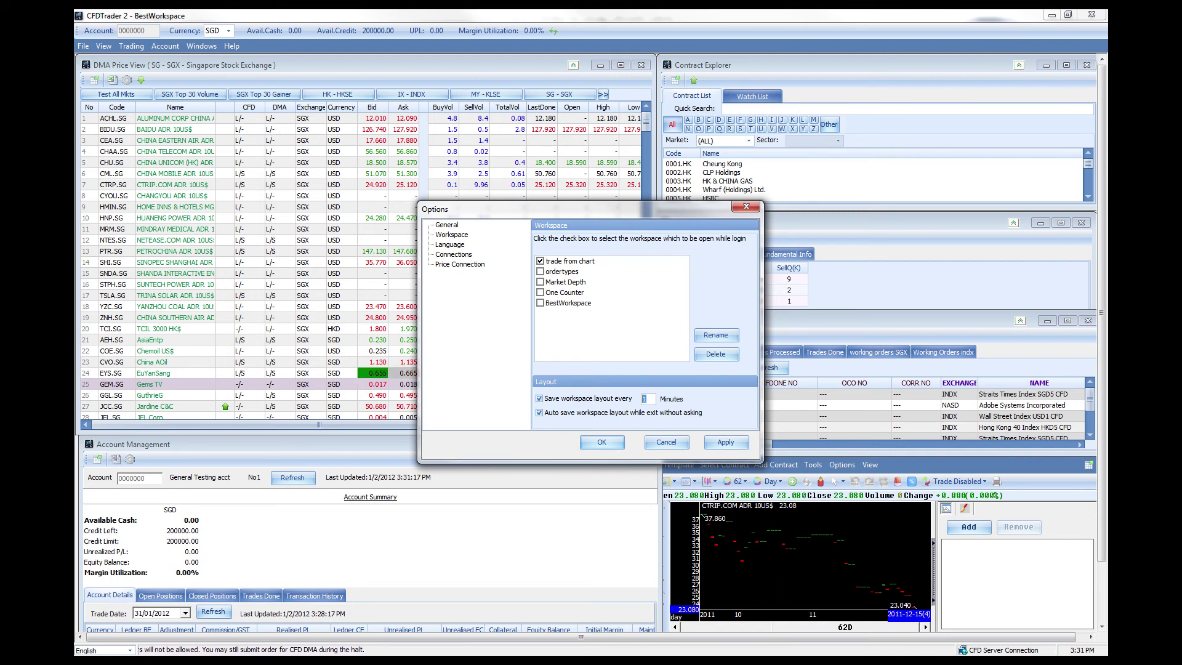
- Turn auto save of the layout on exit off and back on, and try to clear trade from chart from opening at login
{"action": "left_click", "coordinate": [539, 412]}
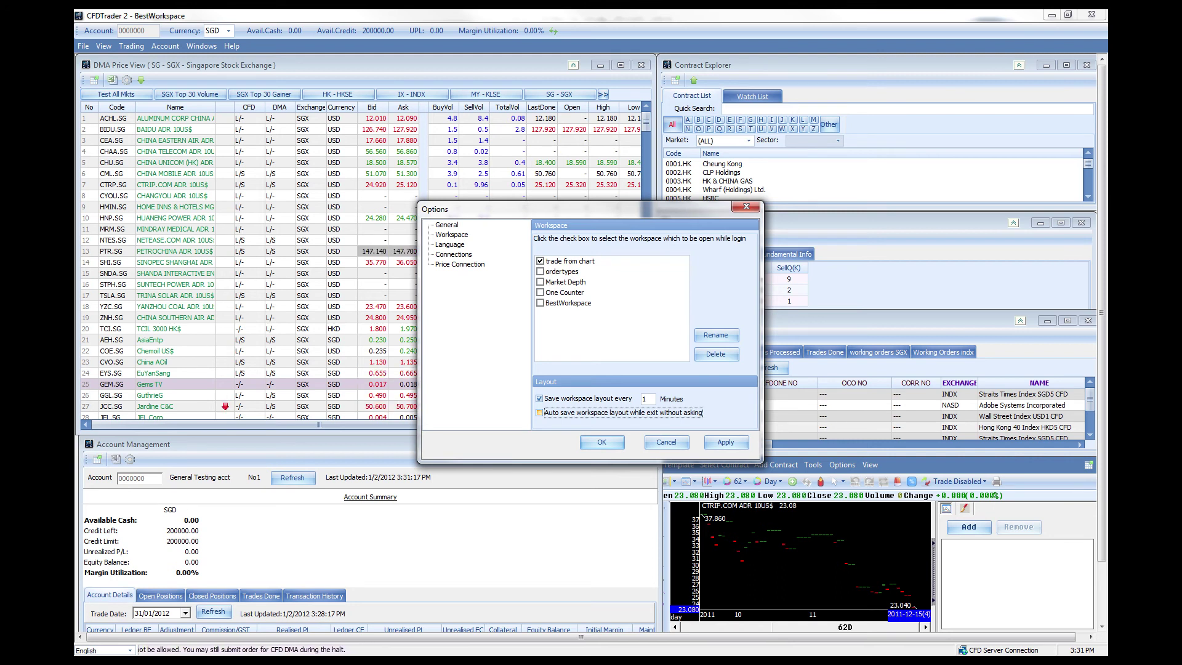
{"action": "key", "text": "space"}
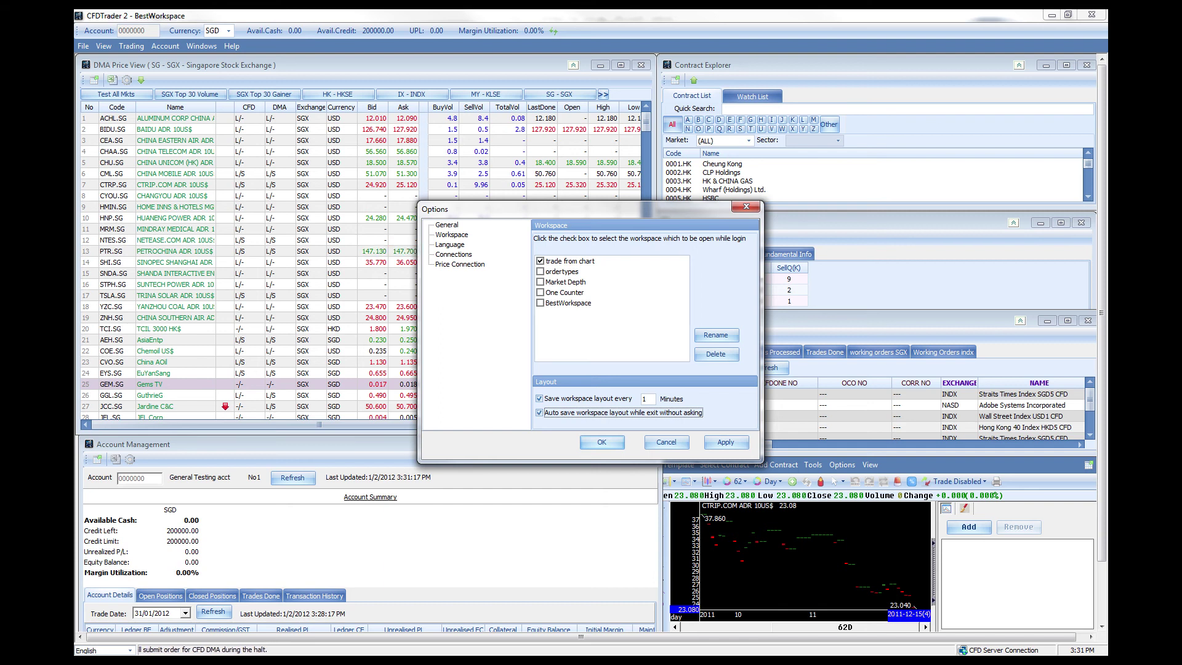
{"action": "left_click", "coordinate": [540, 261]}
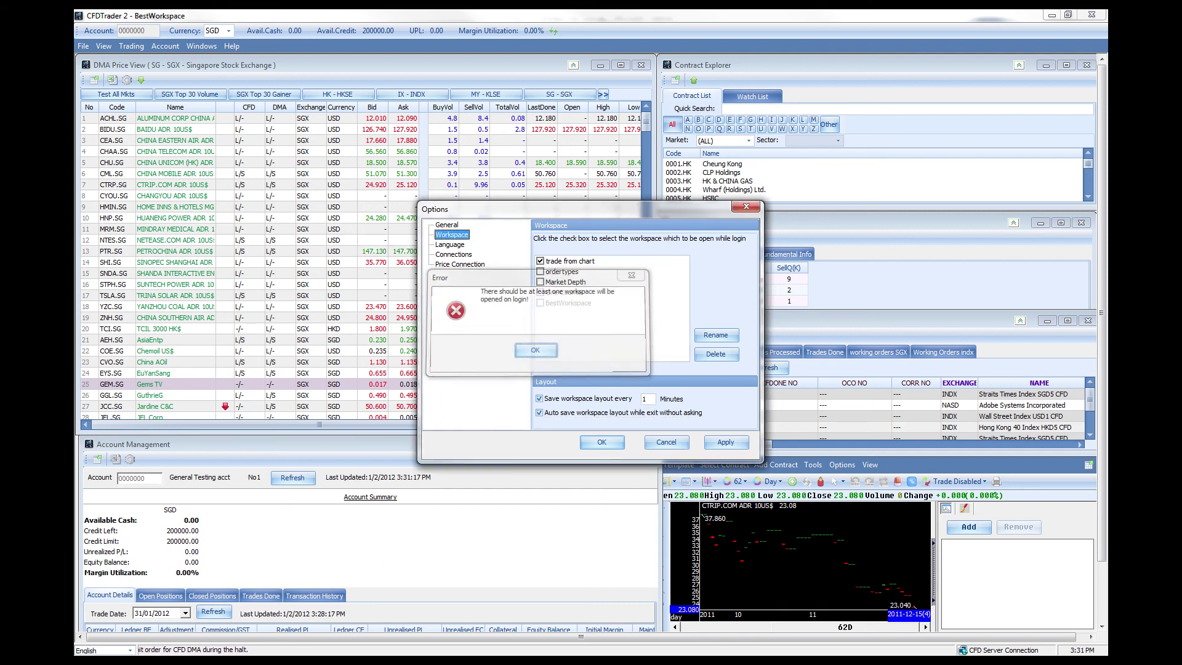
{"action": "key", "text": "Return"}
- Set only BestWorkspace to open at login, with trade from chart, ordertypes, Market Depth and One Counter cleared, and apply the options
{"action": "left_click", "coordinate": [540, 271]}
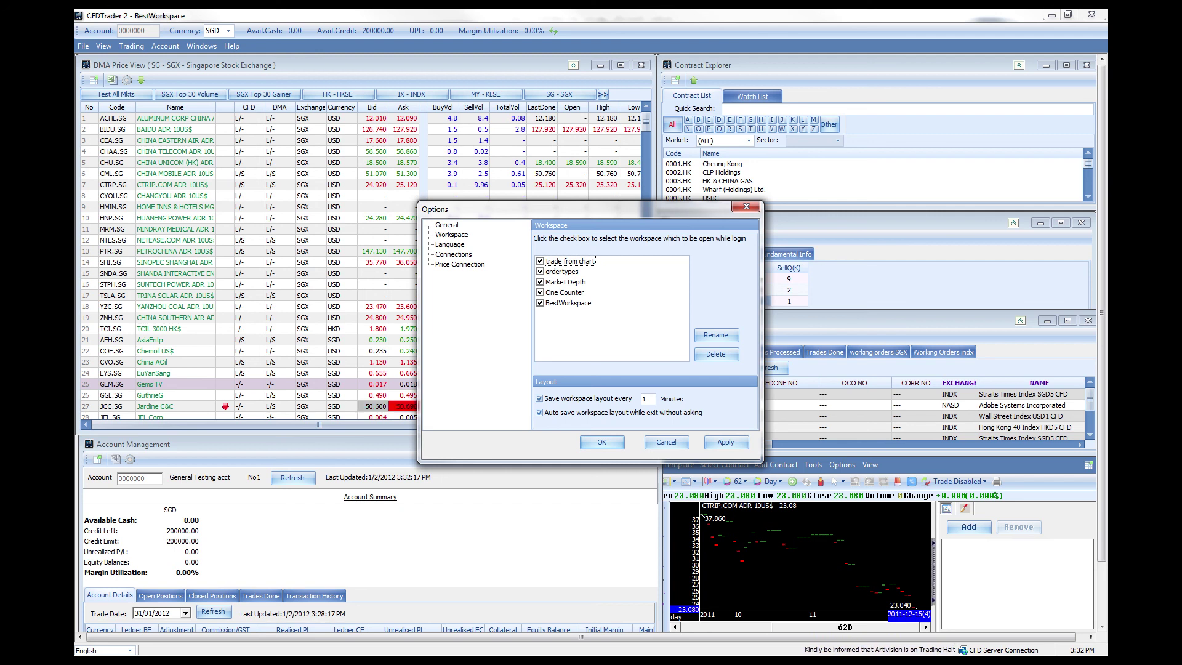
{"action": "key", "text": "space"}
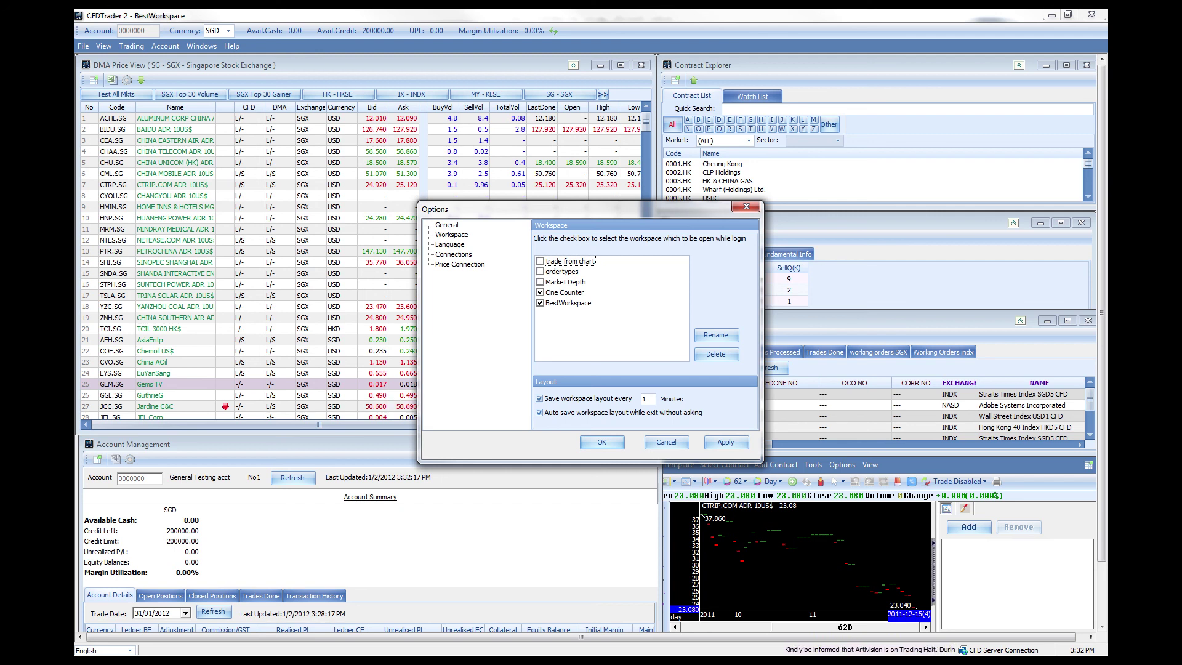
{"action": "left_click", "coordinate": [540, 293]}
{"action": "left_click", "coordinate": [725, 442]}
{"action": "left_click", "coordinate": [600, 442]}
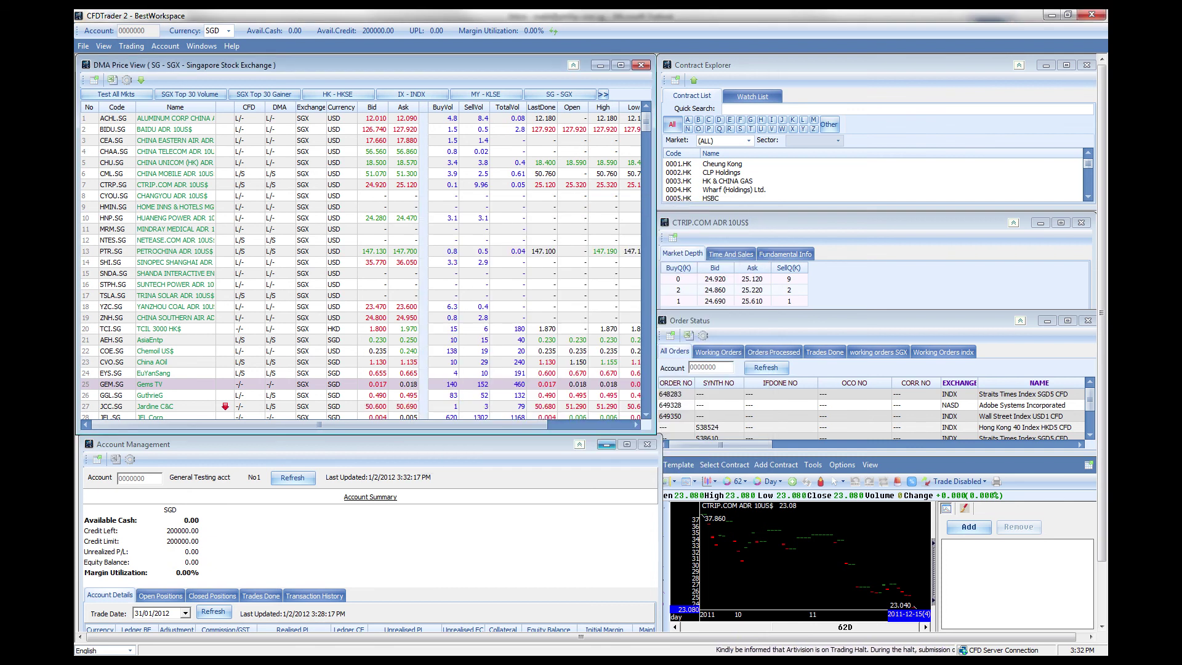